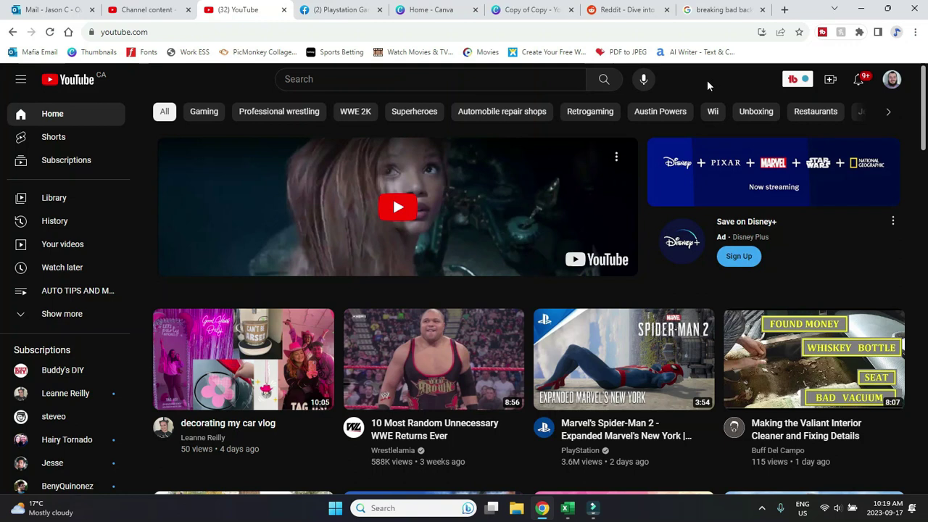
Step: Go from the account menu into YouTube Studio and show the Channel content video list
left_click(894, 83)
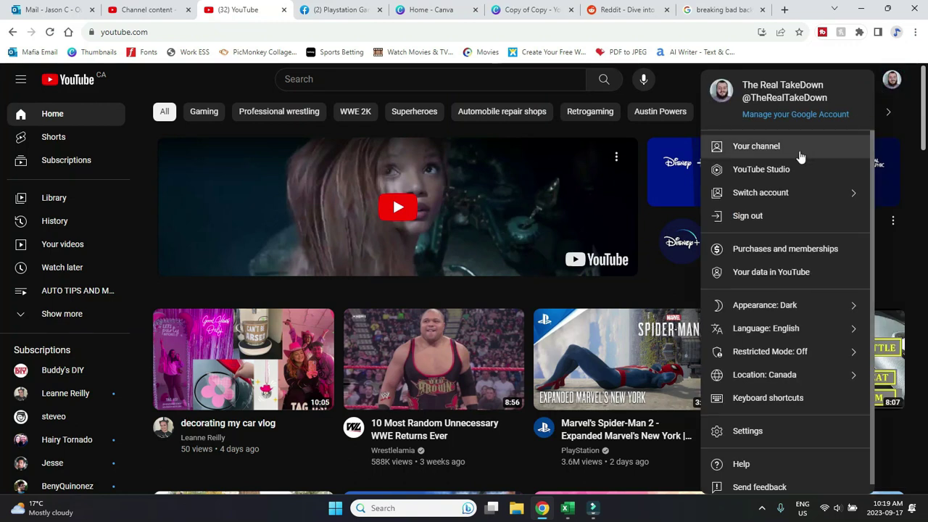
left_click(799, 170)
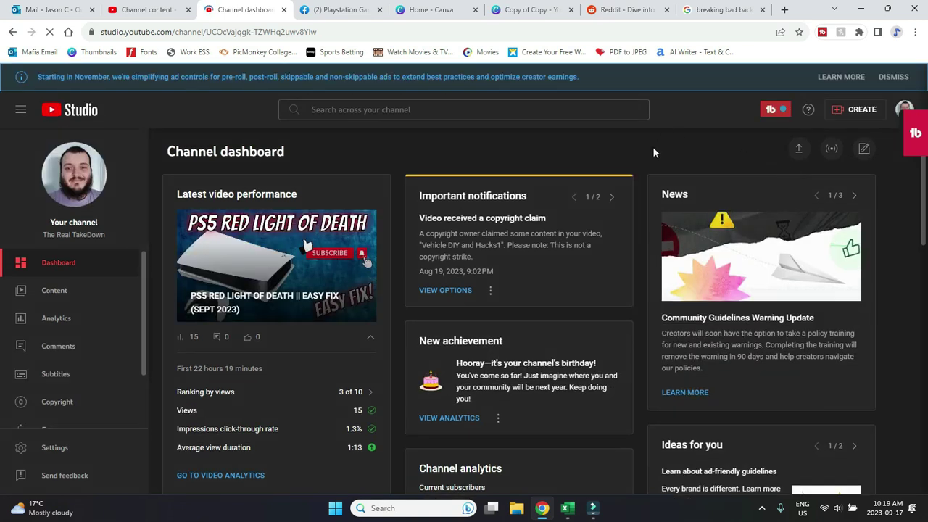
left_click(49, 291)
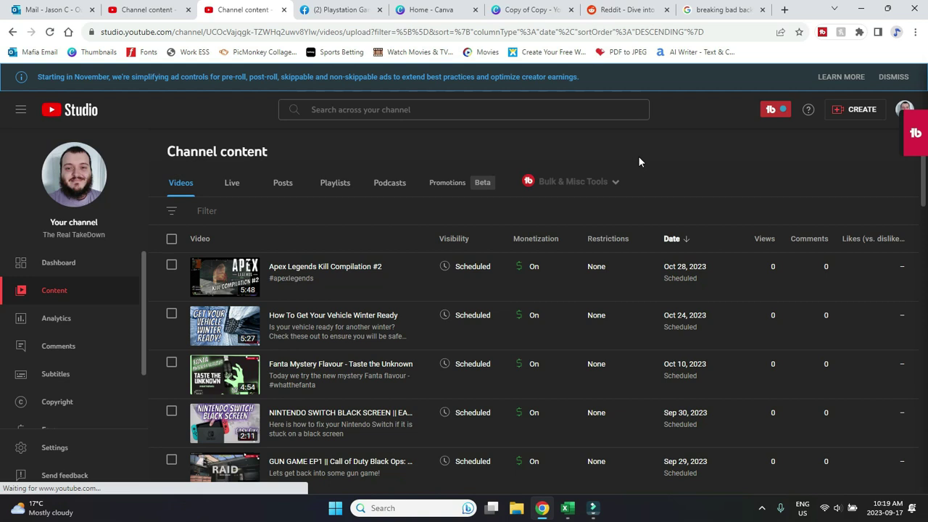
Step: Start a new upload with only Apex clip1 selected from the Videos folder
left_click(855, 116)
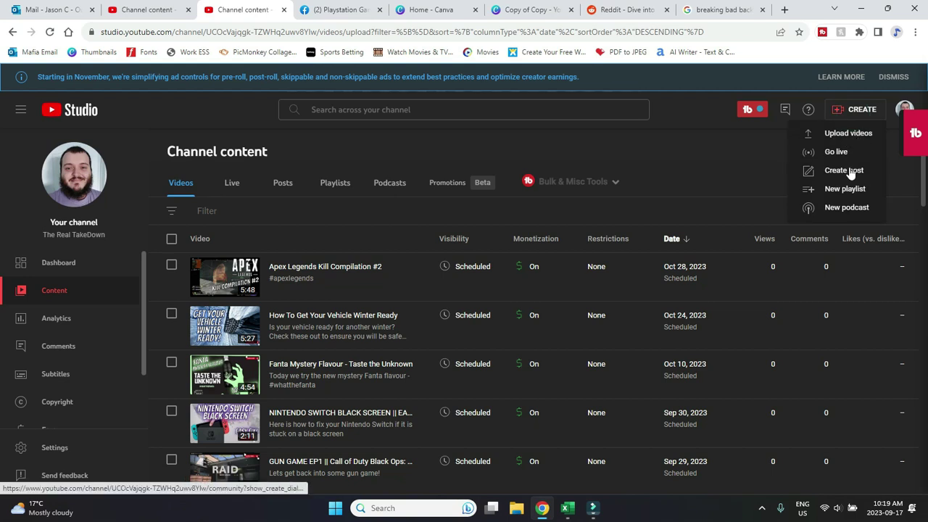
left_click(860, 135)
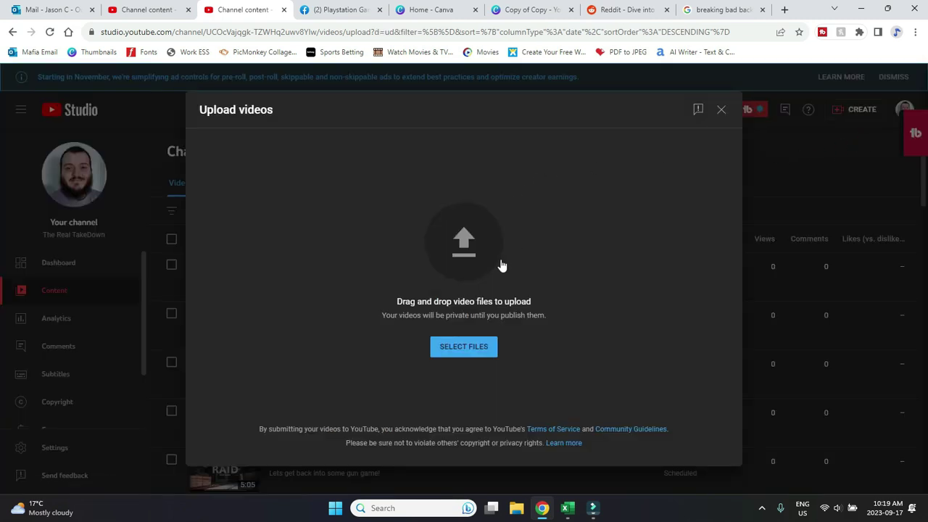
left_click(487, 254)
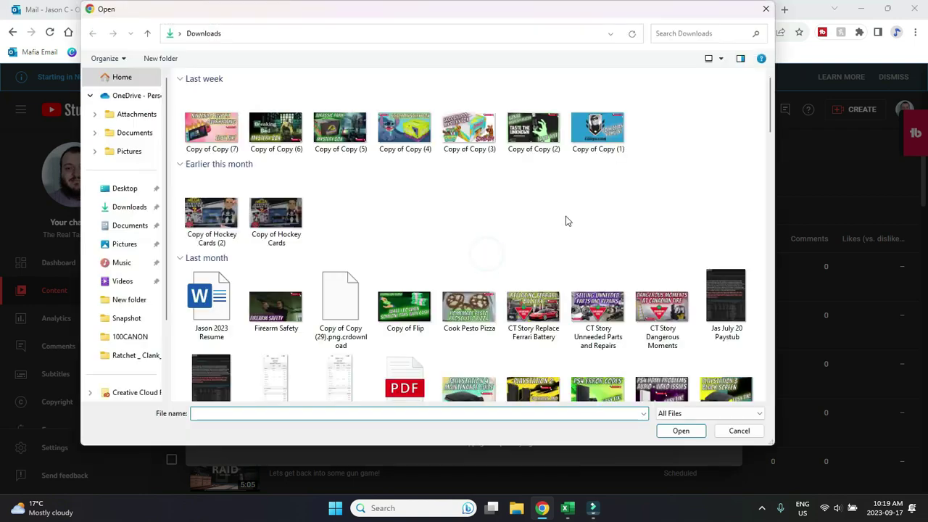
left_click(120, 281)
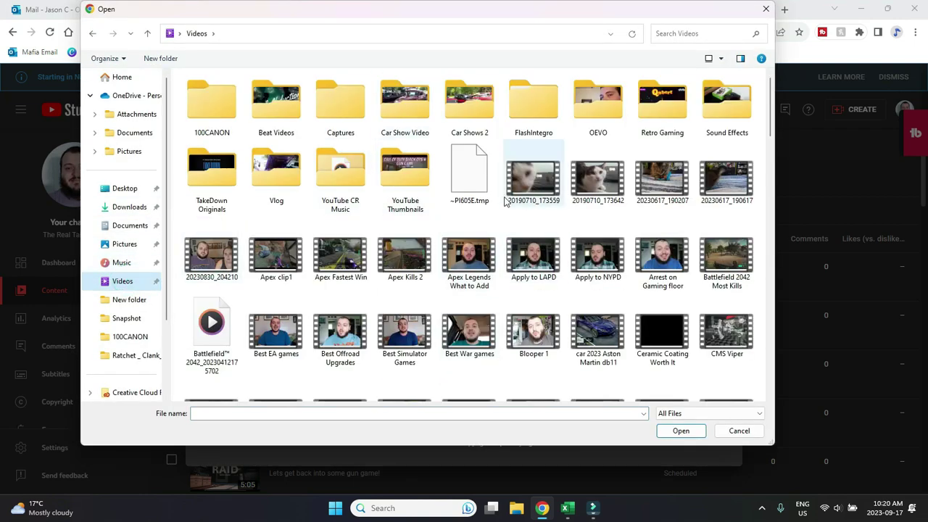
left_click(288, 269)
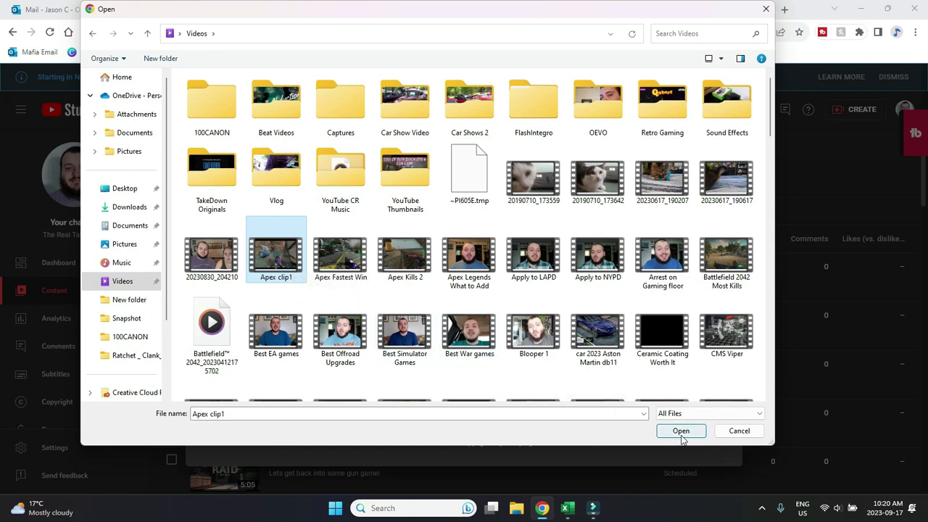
left_click(361, 265, "ctrl")
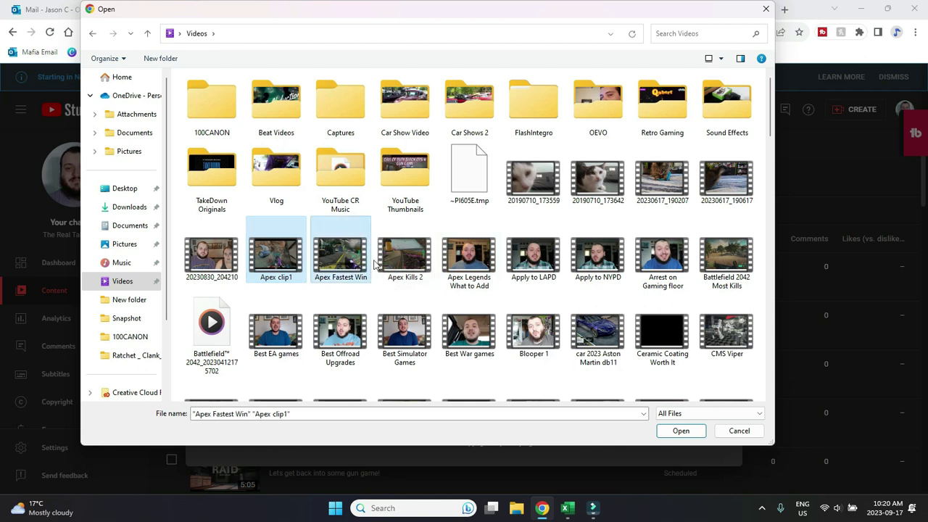
left_click(397, 258, "ctrl")
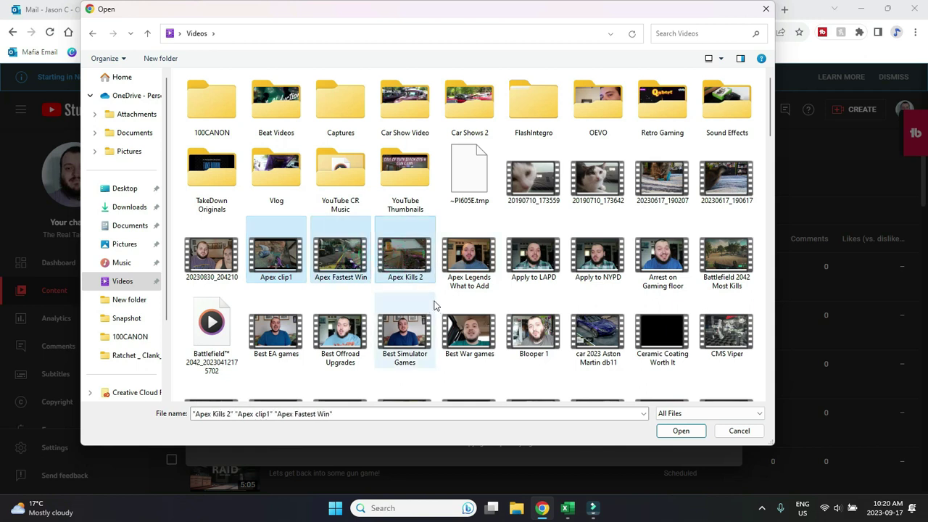
left_click(350, 265, "ctrl")
left_click(404, 260, "ctrl")
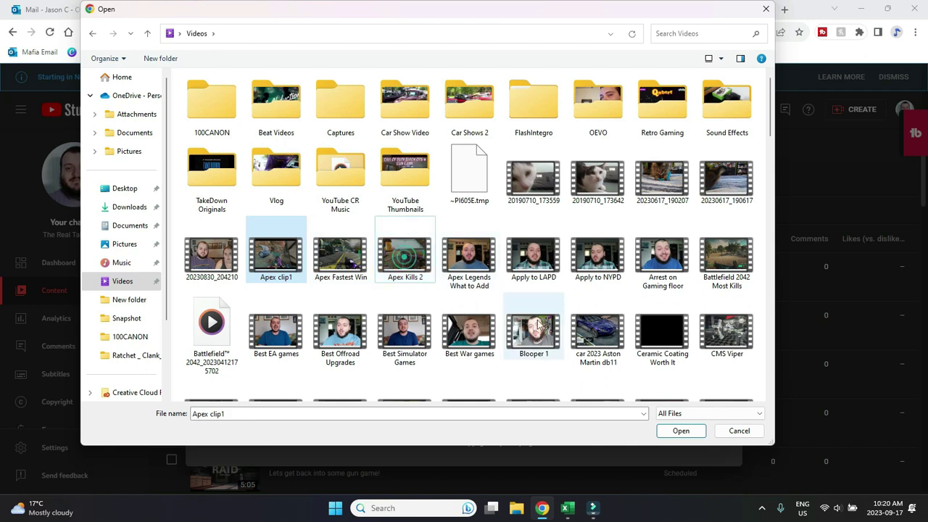
left_click(680, 431)
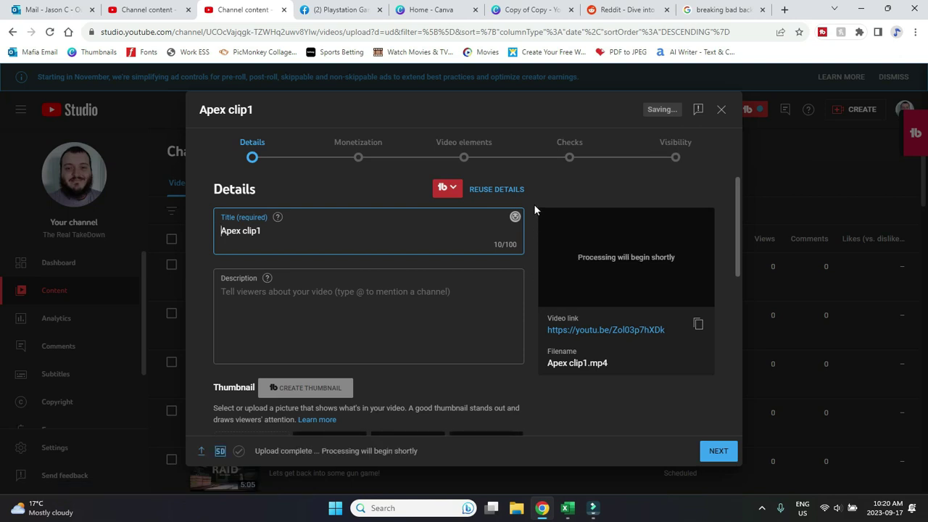
Step: Close the upload details dialog so Apex clip1 is saved as a draft
left_click(721, 109)
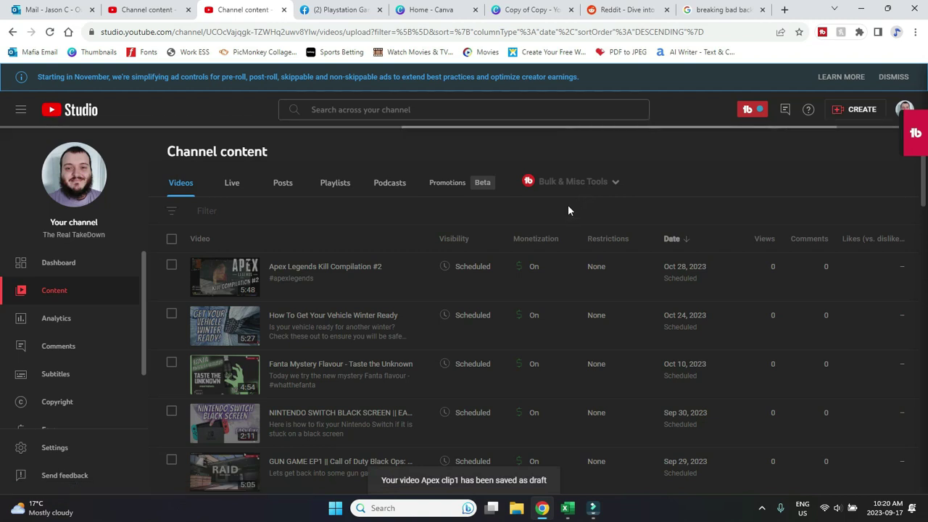
Step: Switch to the other Channel content tab and open the Ottawa Comiccon Pickups draft for editing
left_click(145, 16)
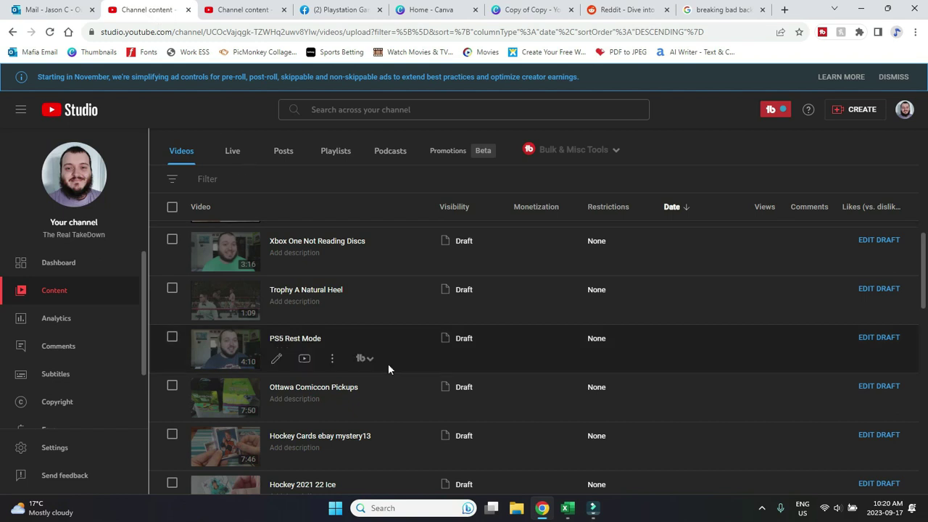
scroll(562, 331, "up", 1)
scroll(563, 334, "up", 1)
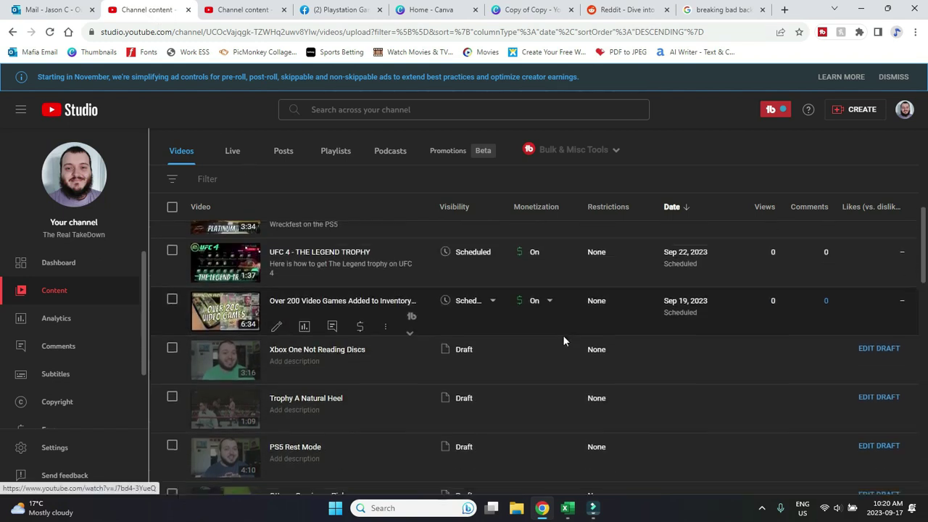
scroll(564, 335, "down", 4)
scroll(566, 334, "up", 3)
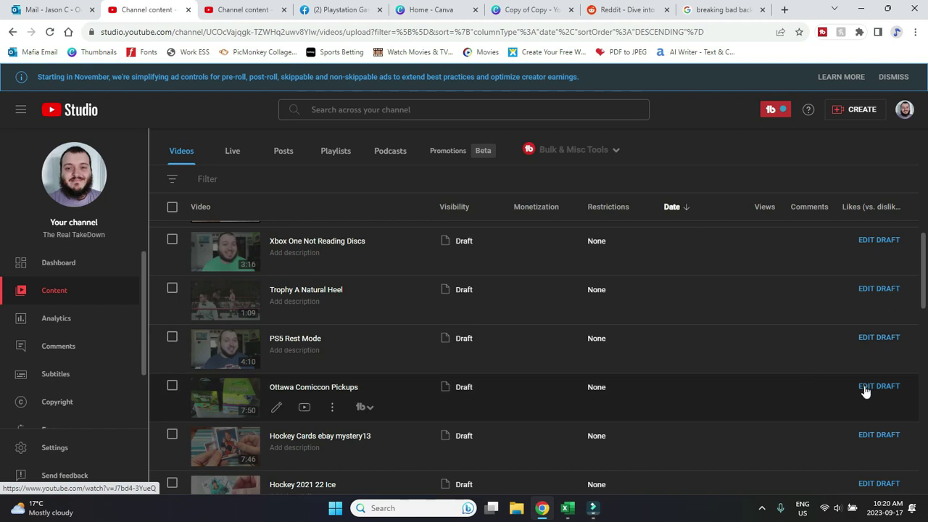
left_click(865, 389)
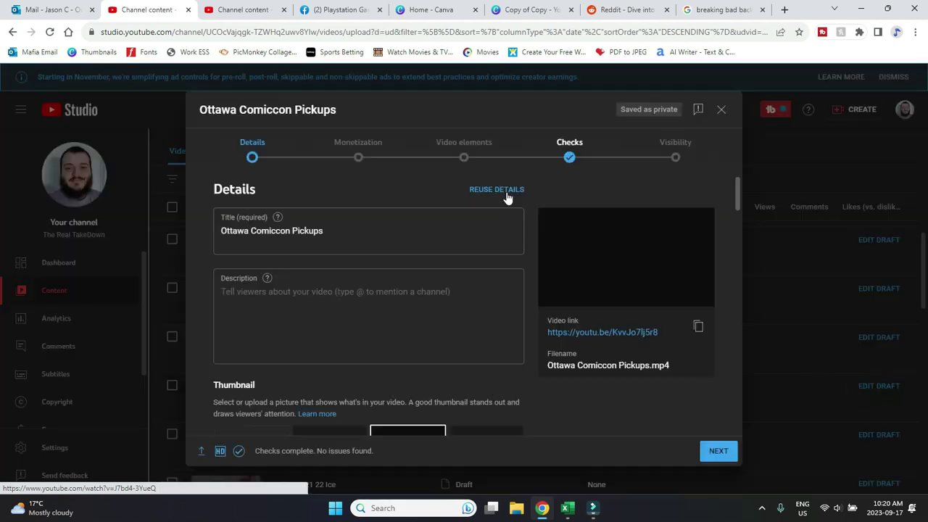
scroll(375, 254, "down", 1)
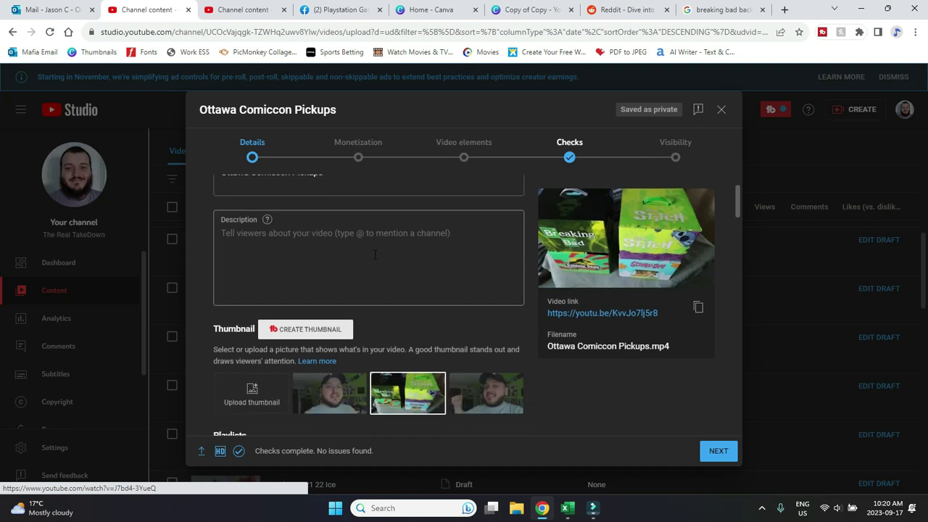
scroll(375, 254, "down", 2)
Step: Upload the Copy of Copy (1) image from Downloads as the draft's custom thumbnail
left_click(256, 279)
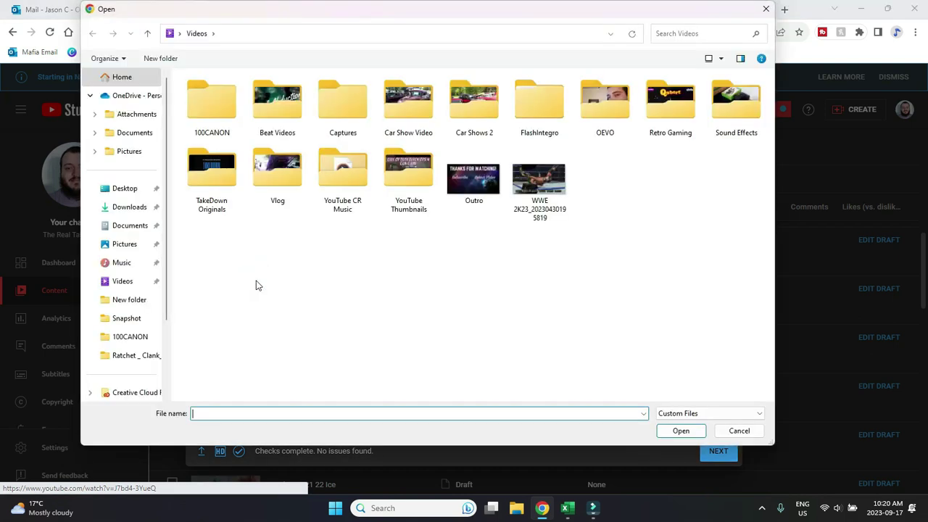
left_click(129, 206)
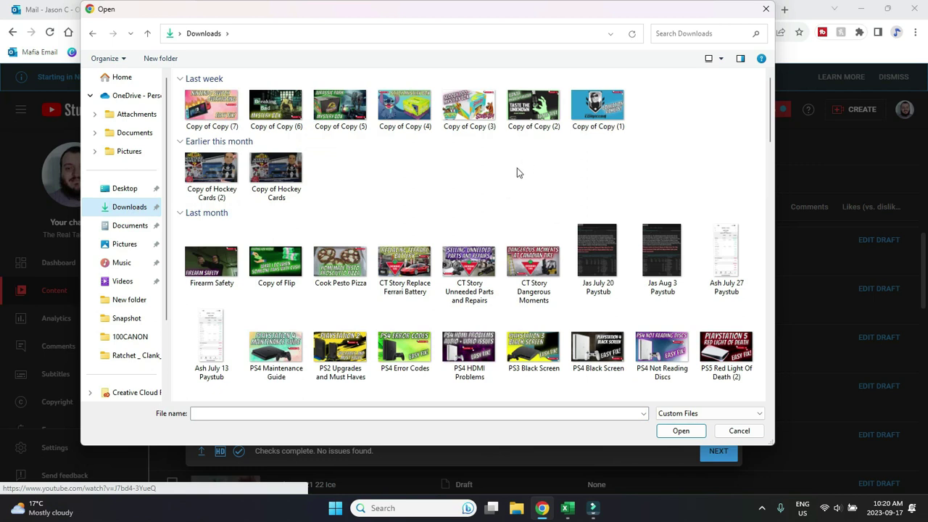
left_click(598, 107)
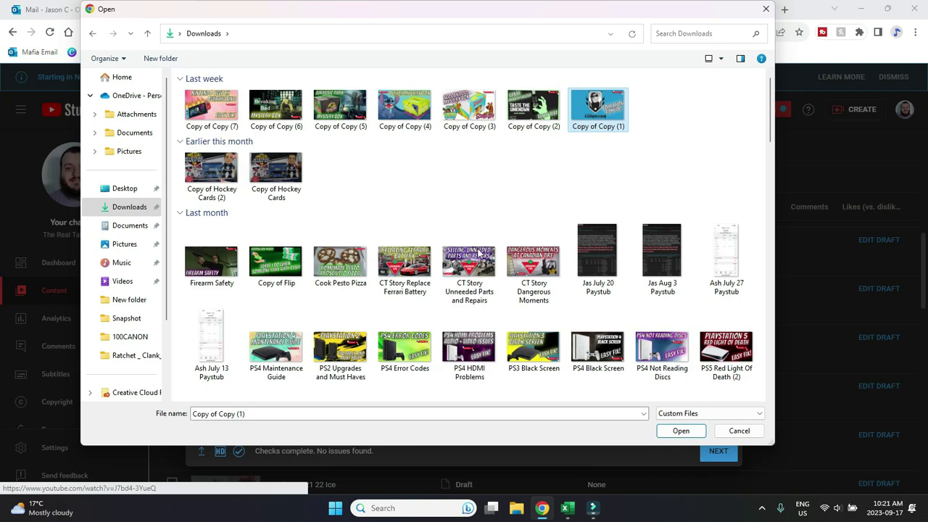
scroll(477, 254, "down", 10)
scroll(476, 278, "up", 6)
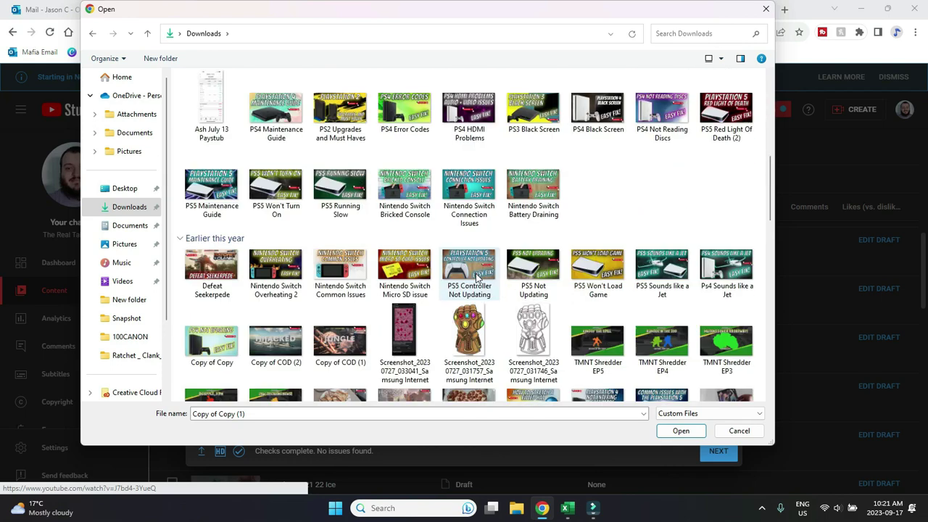
scroll(477, 277, "up", 4)
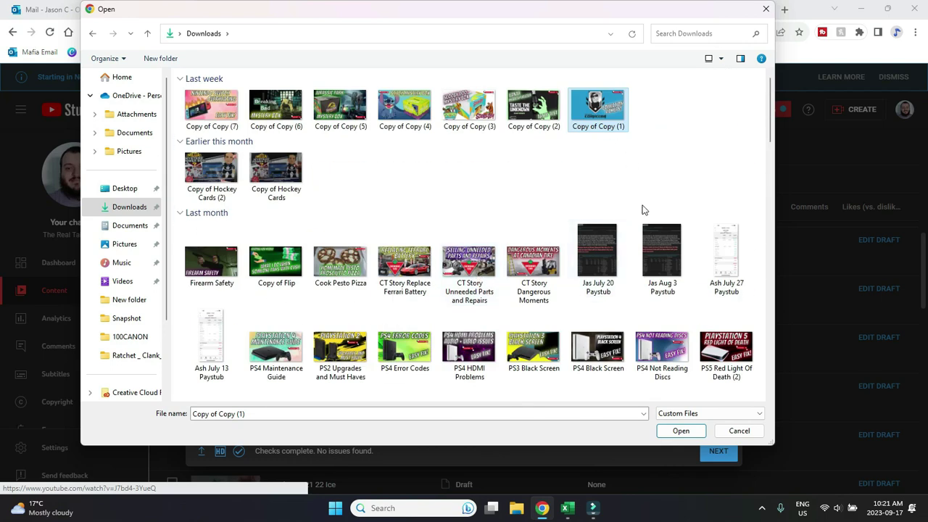
left_click(681, 431)
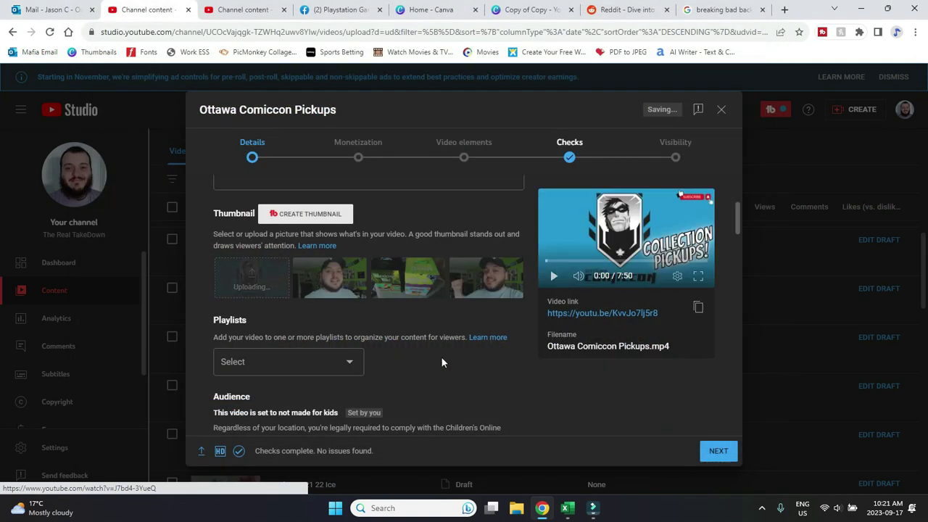
scroll(445, 354, "up", 5)
left_click(281, 232)
key("ctrl+a")
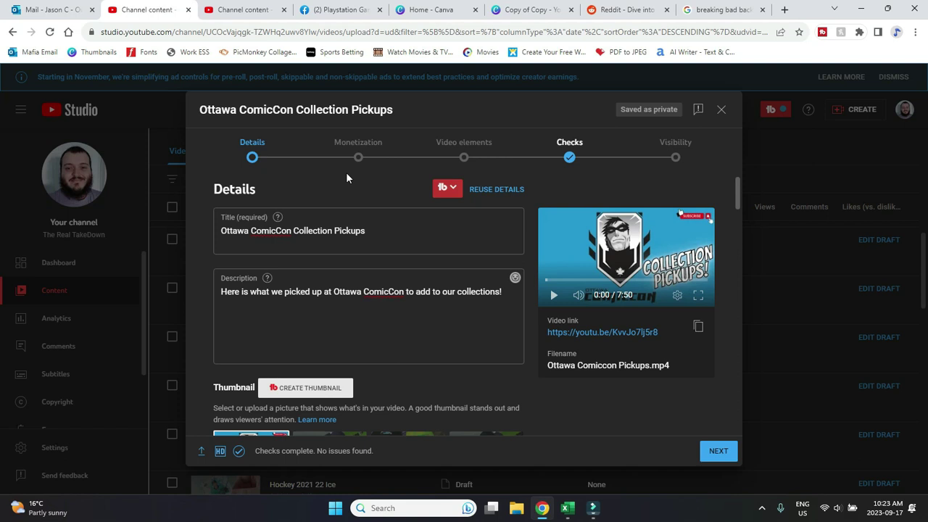
left_click(376, 231)
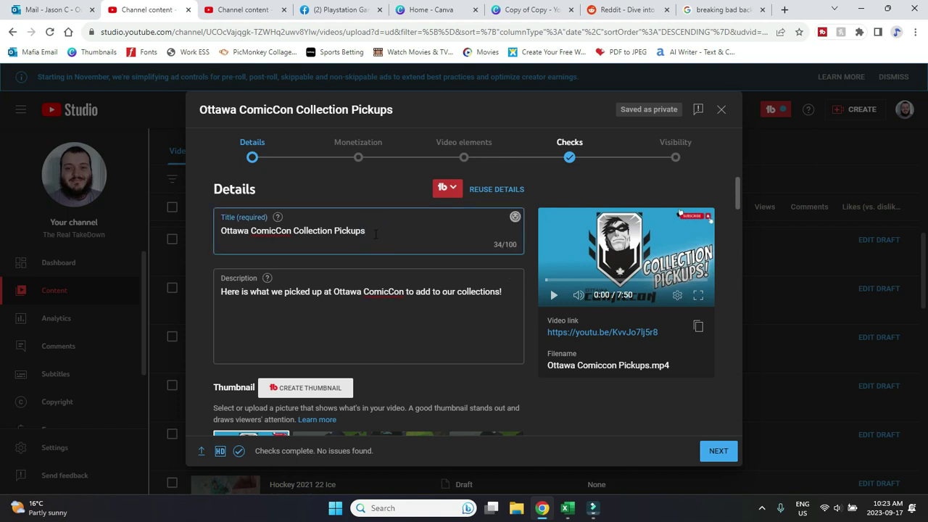
left_click(508, 296)
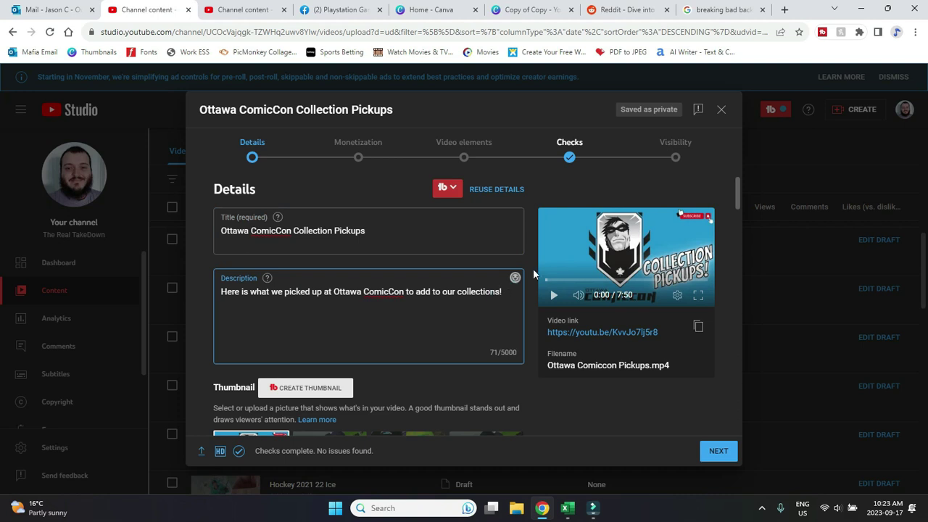
scroll(533, 272, "down", 1)
scroll(533, 274, "down", 3)
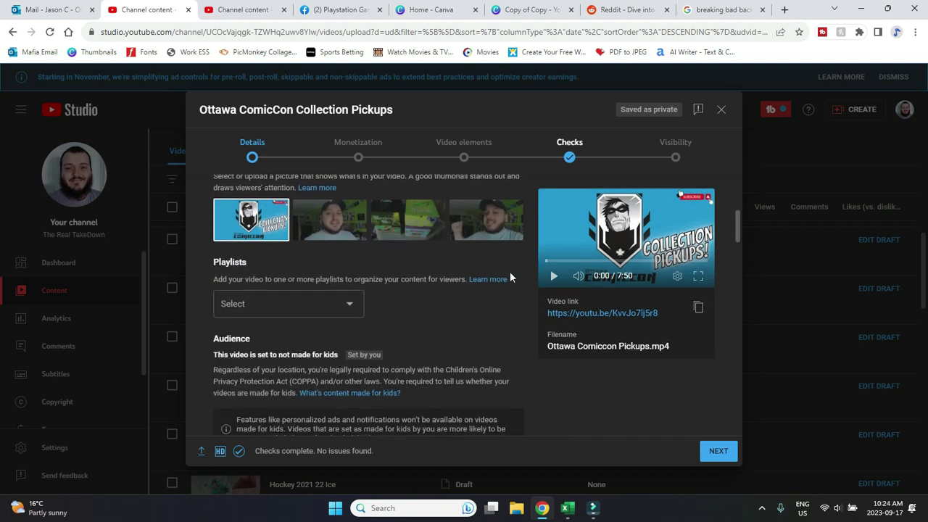
Step: Tick Unboxing Videos in the Playlists dropdown and confirm with DONE
left_click(341, 308)
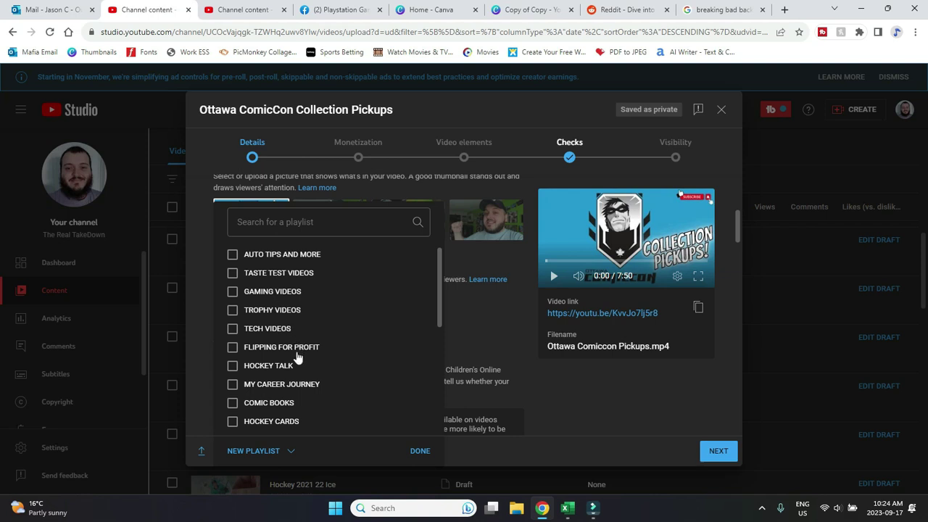
scroll(297, 355, "down", 1)
scroll(294, 359, "up", 1)
scroll(293, 287, "down", 1)
left_click(280, 399)
scroll(286, 395, "down", 1)
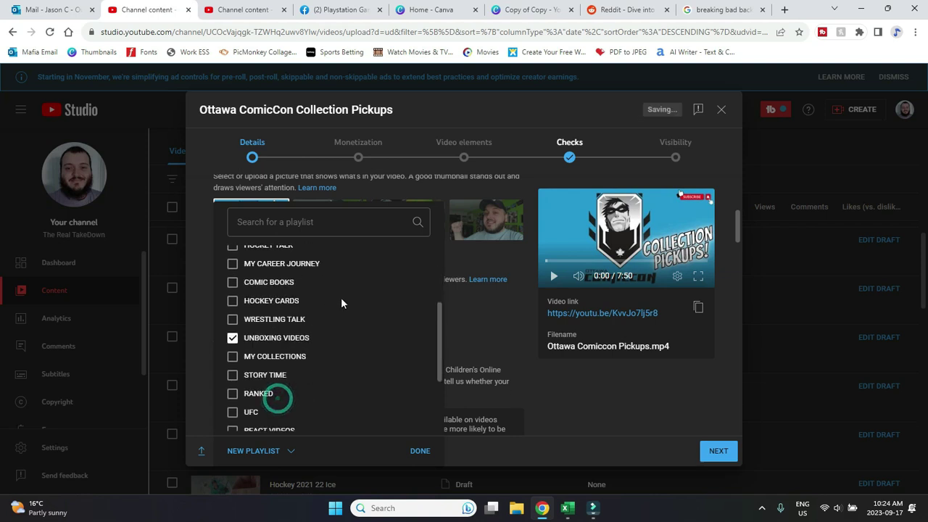
scroll(290, 319, "up", 2)
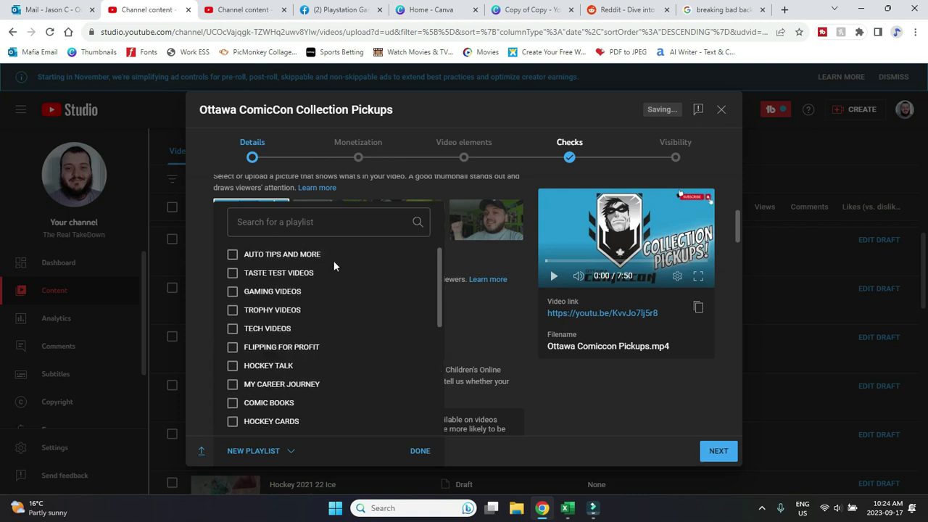
left_click(419, 451)
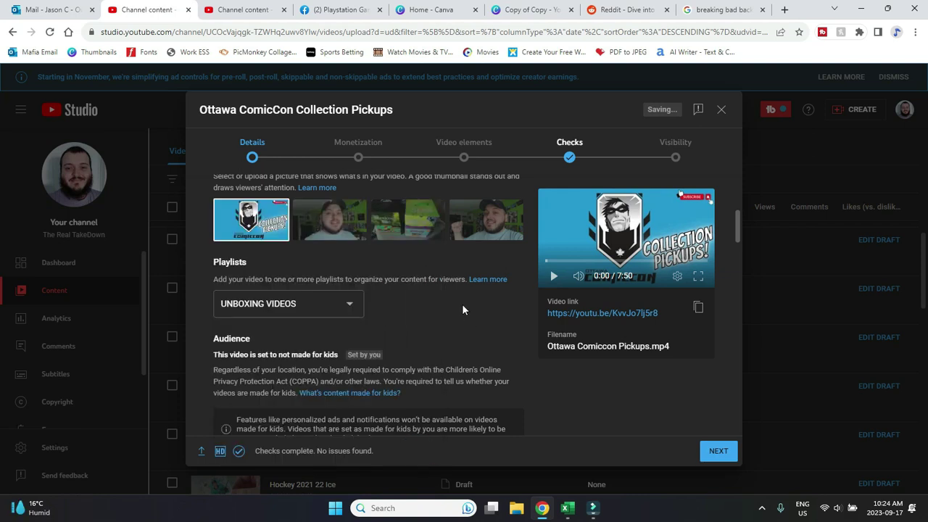
Step: Review Audience, Paid promotion, Tags and Shorts remixing, then expand the Category list
scroll(462, 303, "down", 2)
scroll(464, 304, "down", 3)
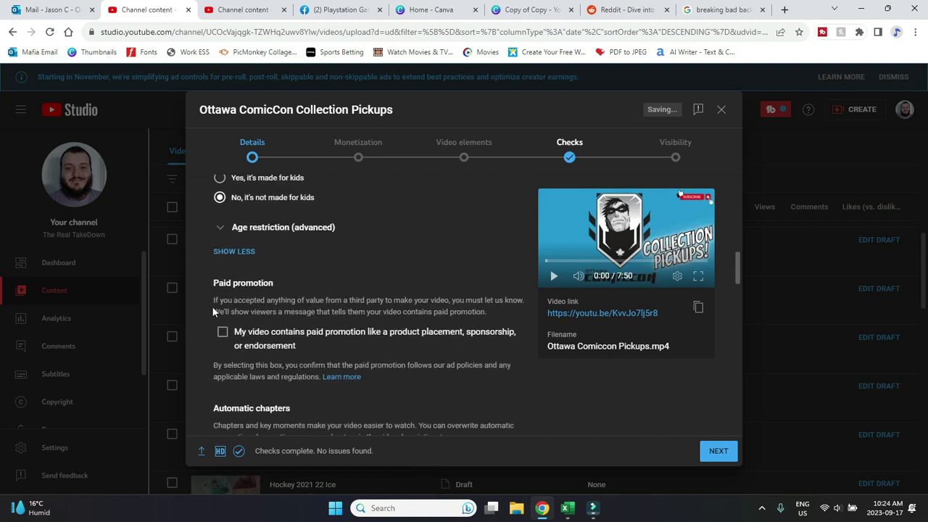
scroll(324, 333, "down", 3)
scroll(330, 280, "down", 4)
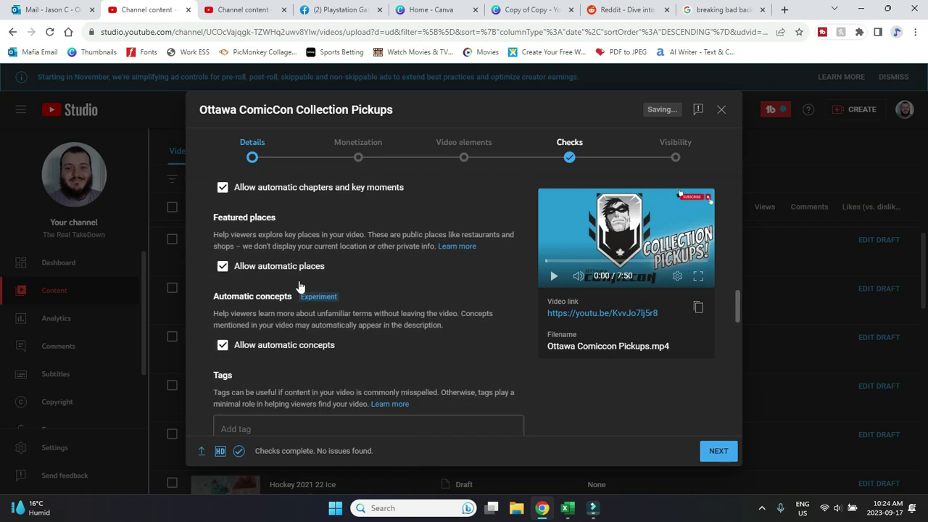
scroll(406, 317, "down", 1)
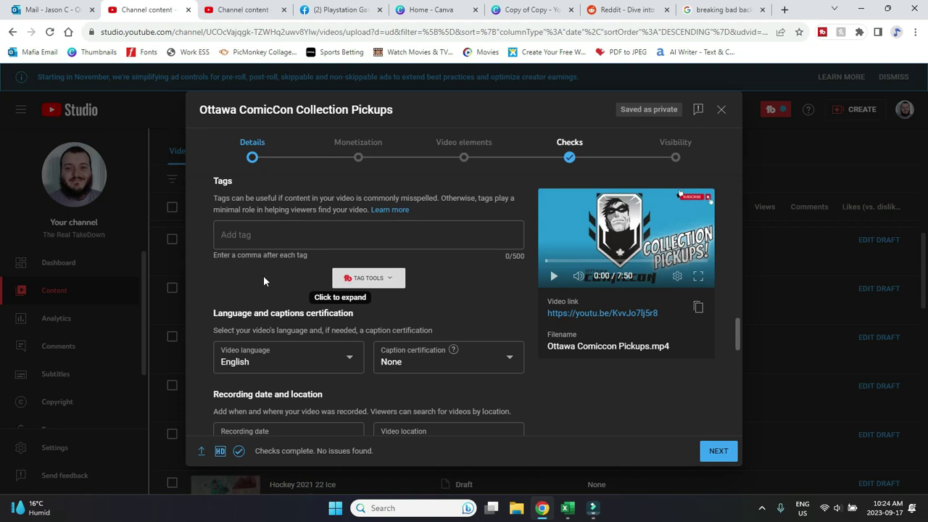
scroll(253, 281, "down", 6)
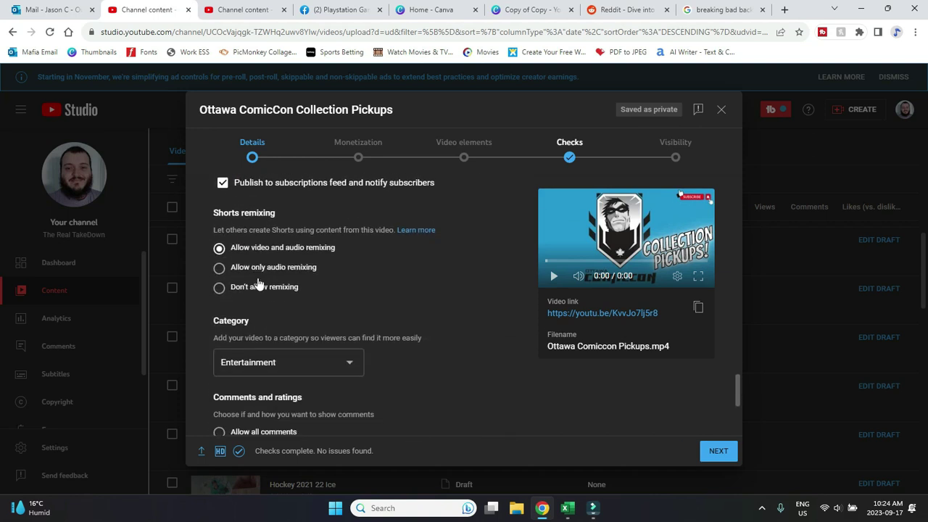
left_click(252, 347)
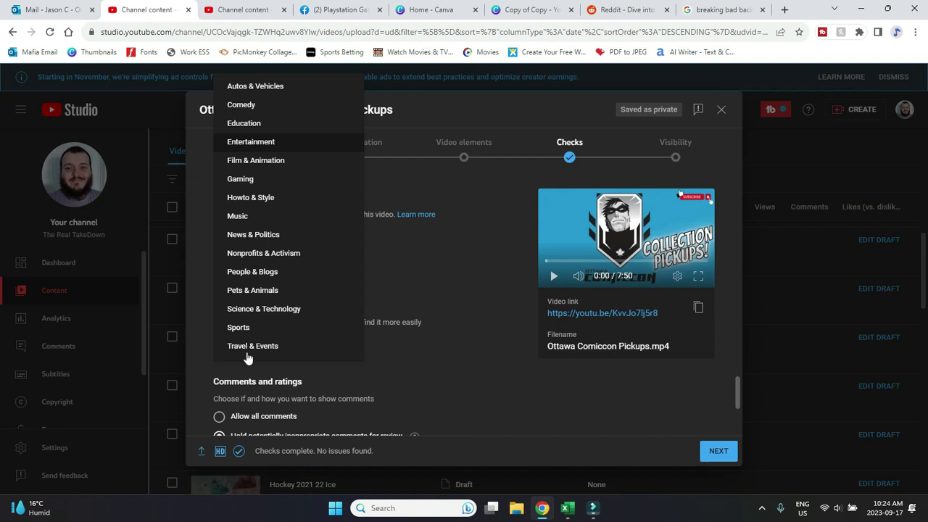
Step: Keep Entertainment as the category and switch Monetization to On
left_click(716, 453)
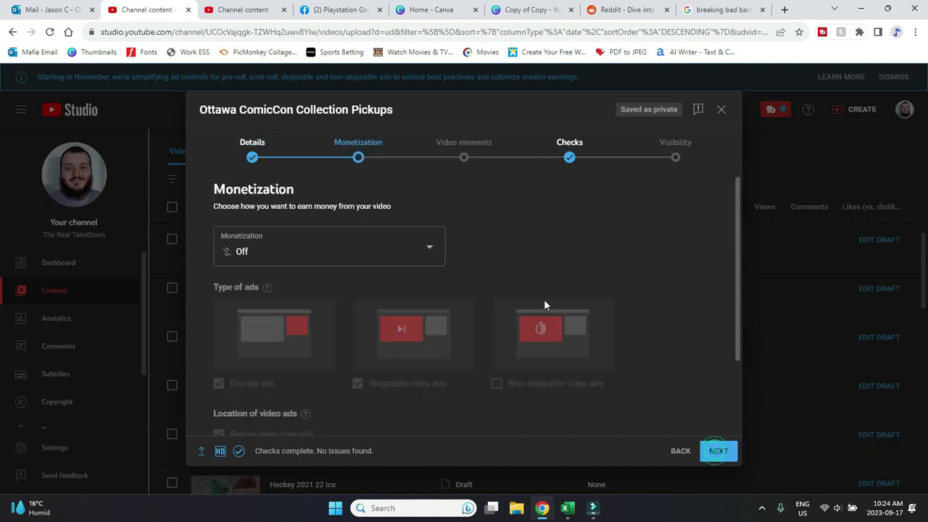
left_click(414, 255)
left_click(249, 243)
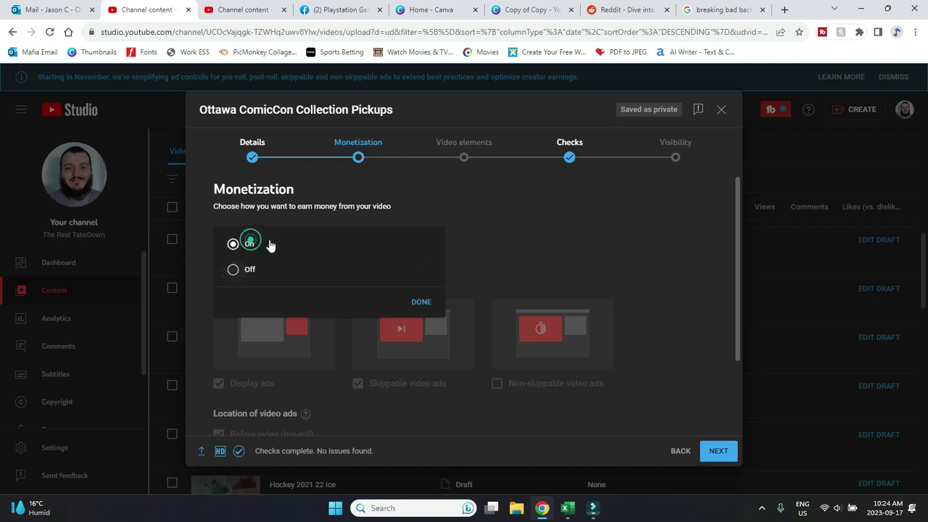
left_click(422, 303)
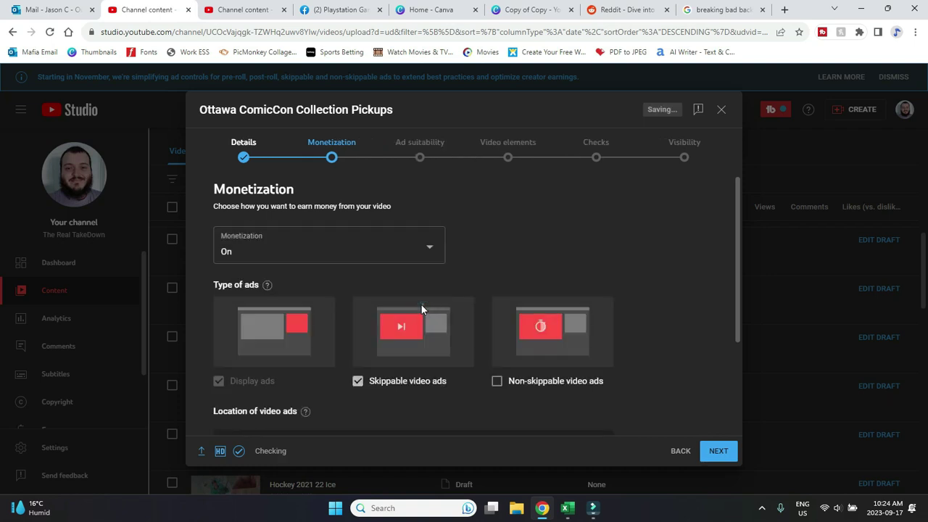
Step: Allow non-skippable video ads alongside skippable ones
left_click(496, 381)
scroll(691, 395, "down", 1)
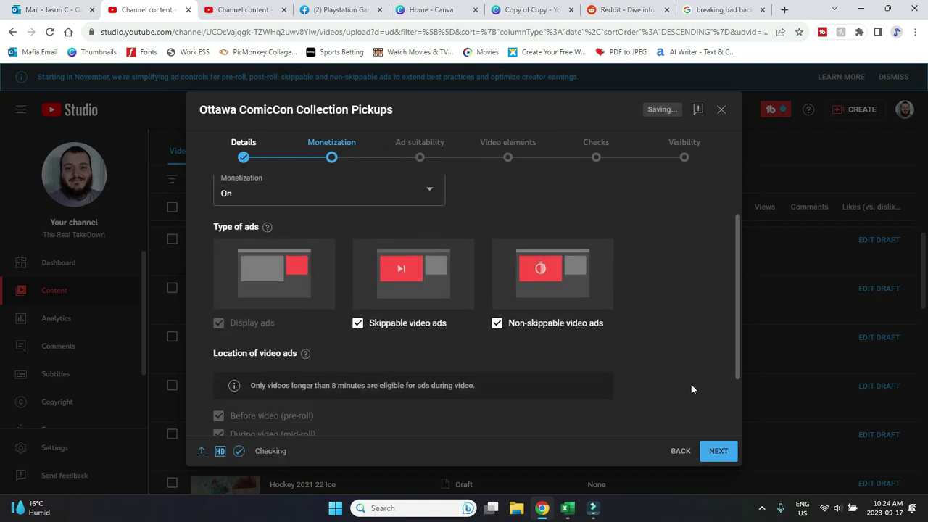
left_click(715, 451)
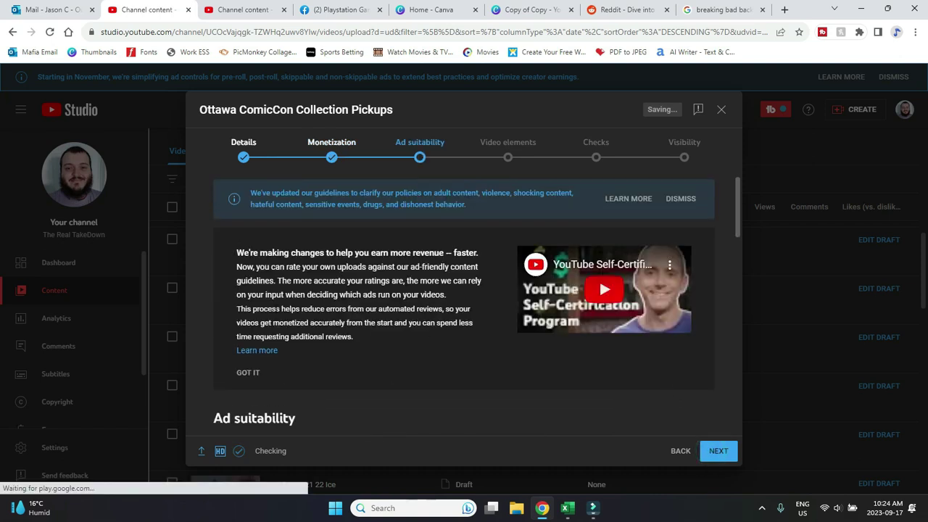
Step: Look through the Ad suitability list, checking the Inappropriate language options
scroll(324, 362, "down", 1)
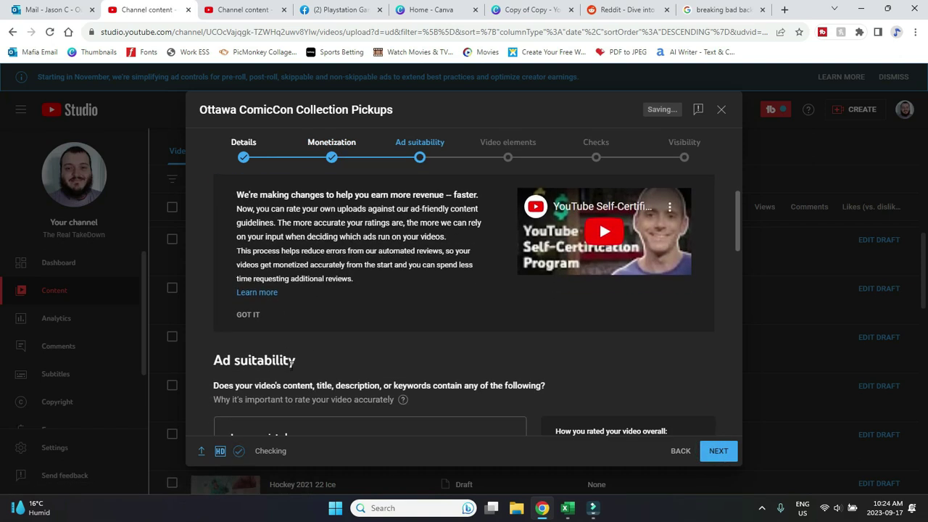
scroll(338, 355, "down", 3)
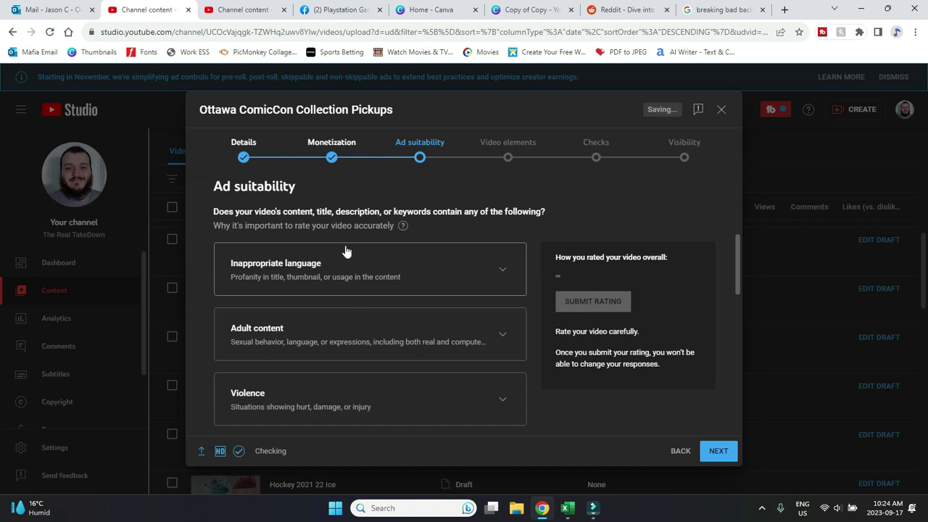
scroll(345, 251, "down", 1)
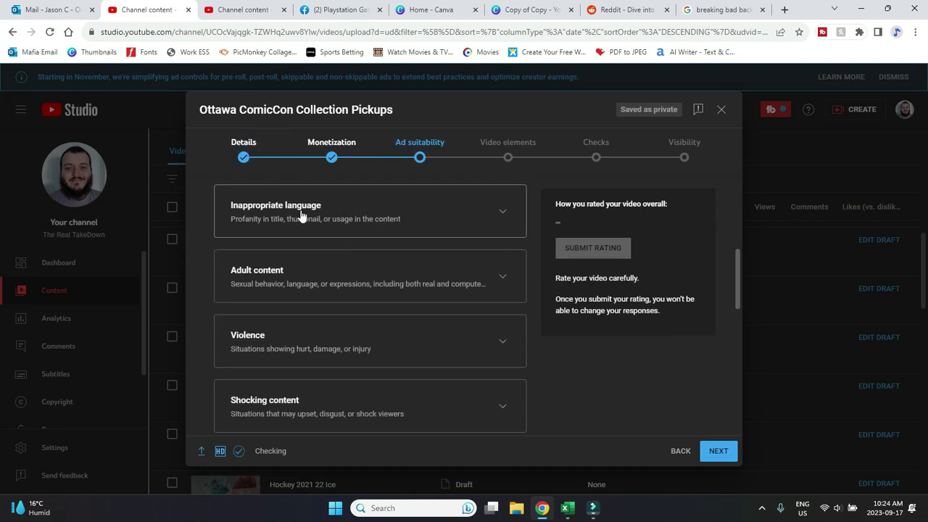
left_click(502, 219)
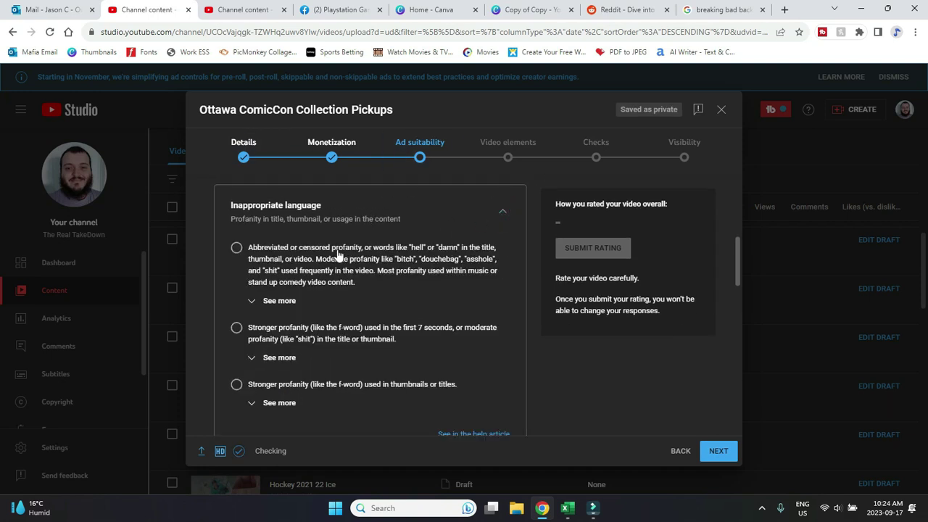
scroll(337, 245, "down", 1)
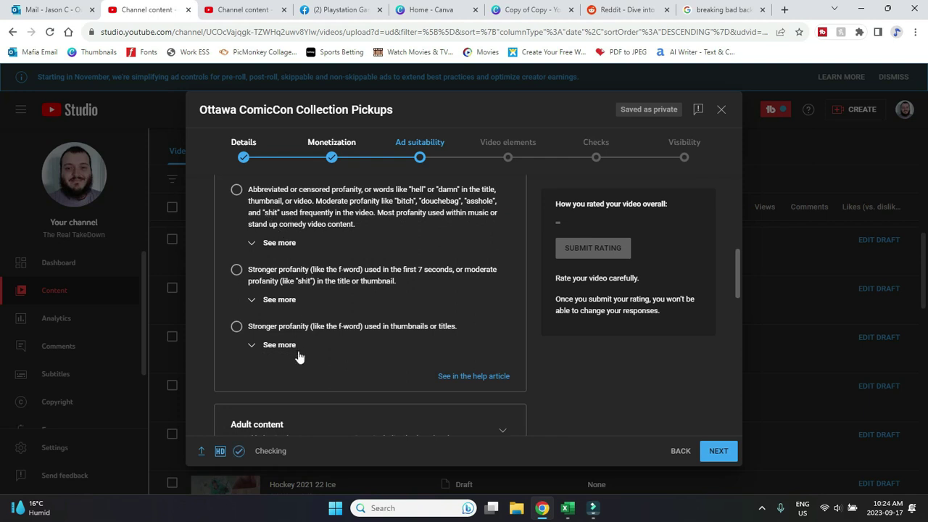
scroll(423, 327, "up", 3)
left_click(502, 270)
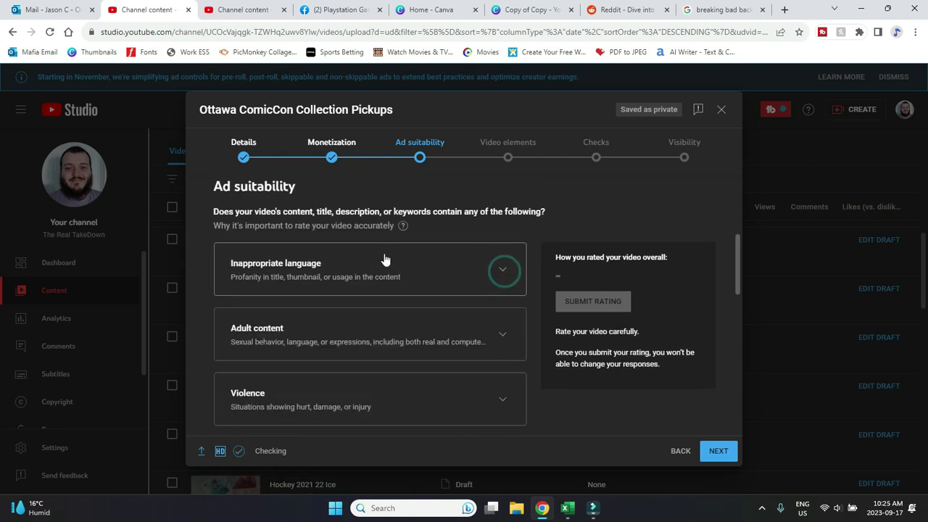
Step: Rate the video 'None of the above' and submit the ad suitability rating
scroll(381, 261, "down", 1)
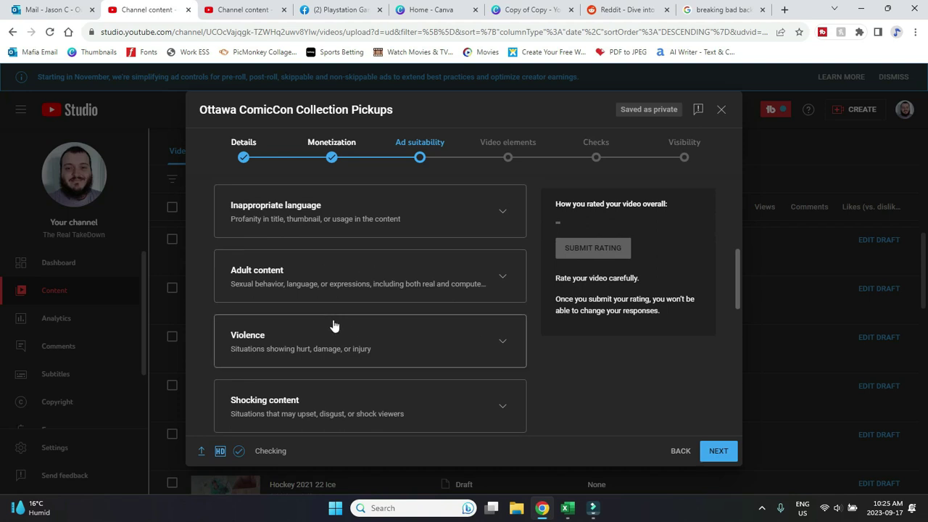
scroll(333, 326, "down", 3)
scroll(287, 355, "down", 1)
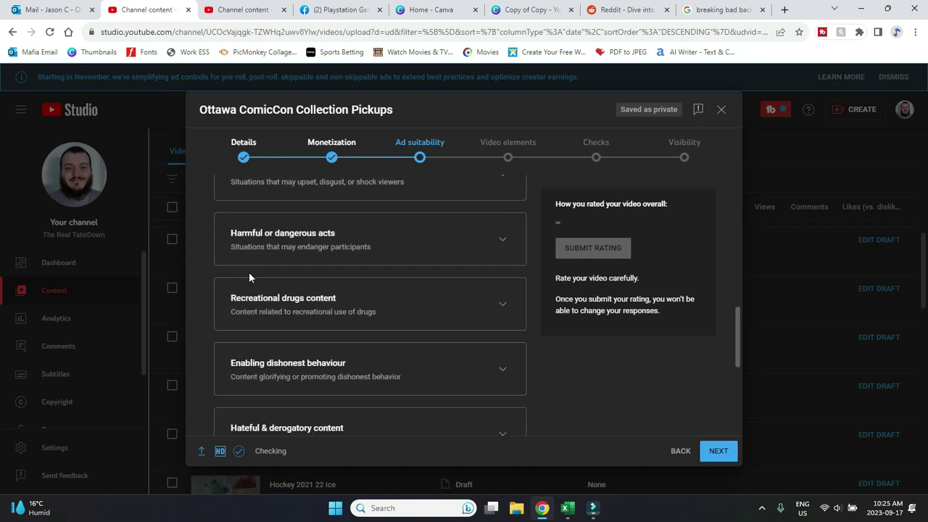
scroll(298, 312, "down", 3)
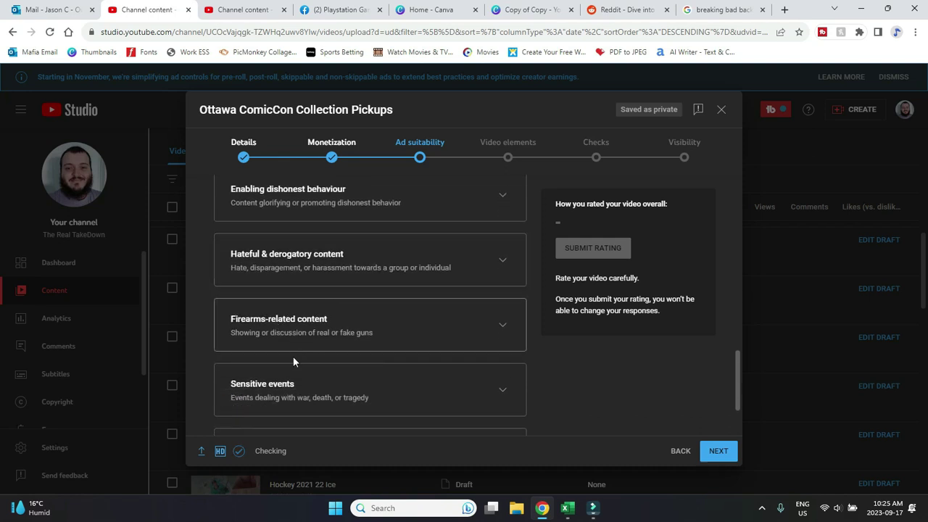
scroll(366, 313, "down", 1)
scroll(366, 313, "down", 1)
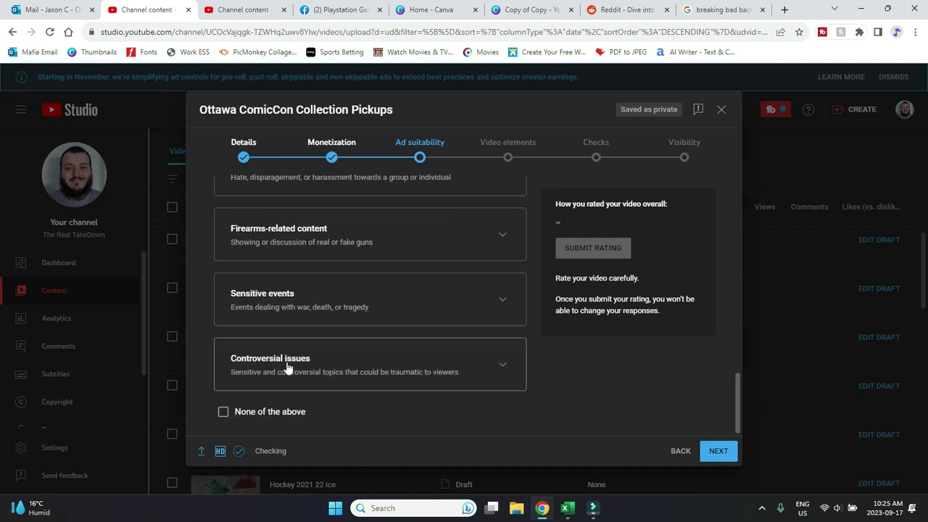
left_click(224, 412)
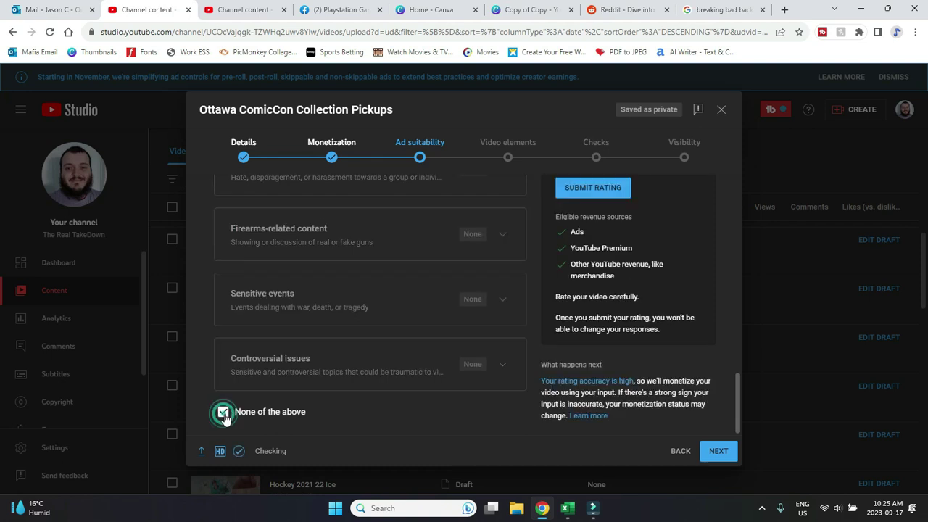
left_click(585, 188)
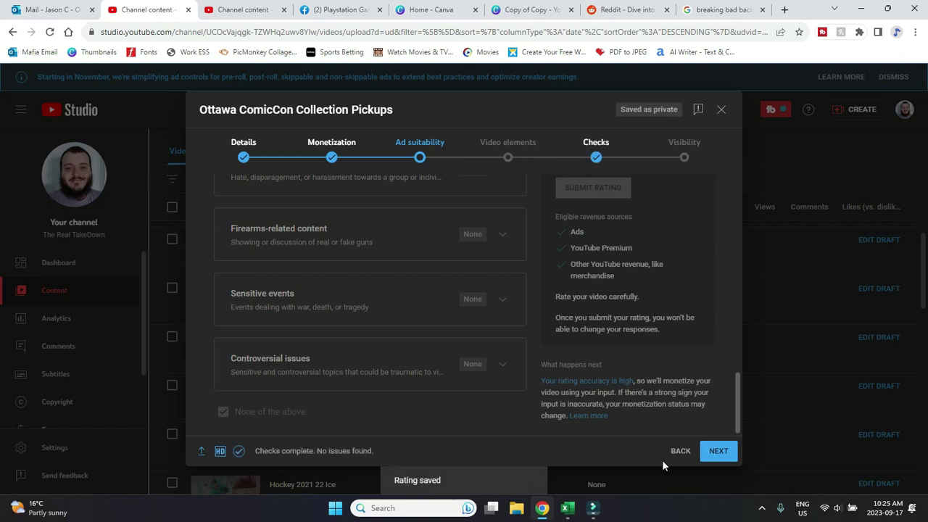
Step: Advance past Video elements and Checks to the Visibility step
left_click(706, 451)
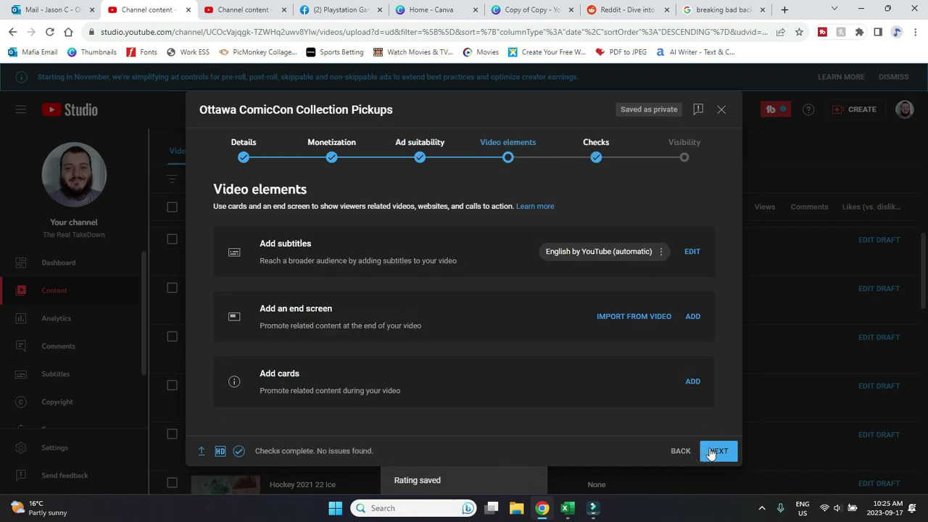
left_click(712, 451)
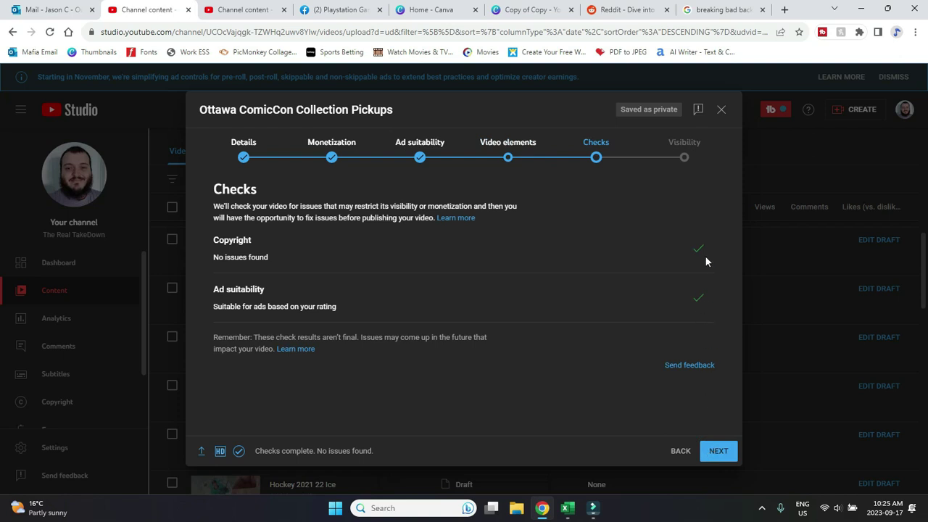
left_click(714, 451)
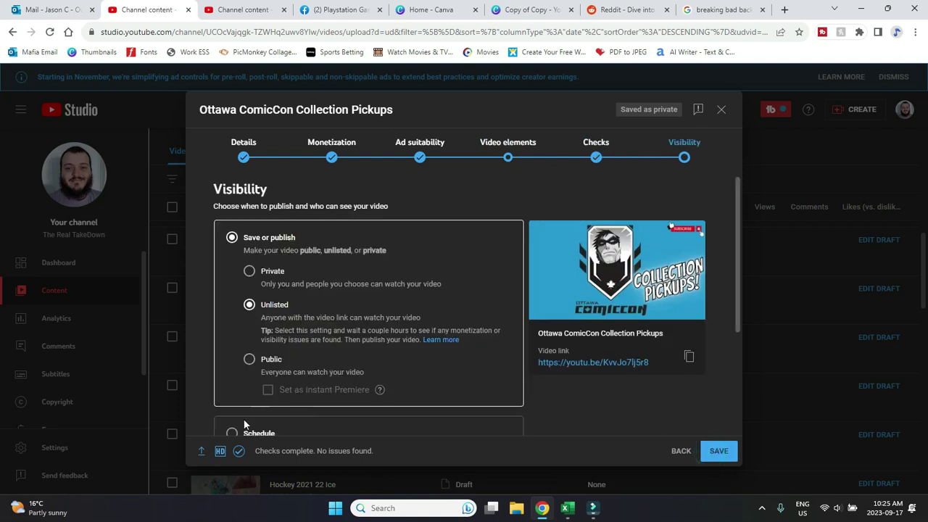
Step: Choose Schedule visibility with release date Oct 3, 2023 and time 12:00 PM
left_click(232, 433)
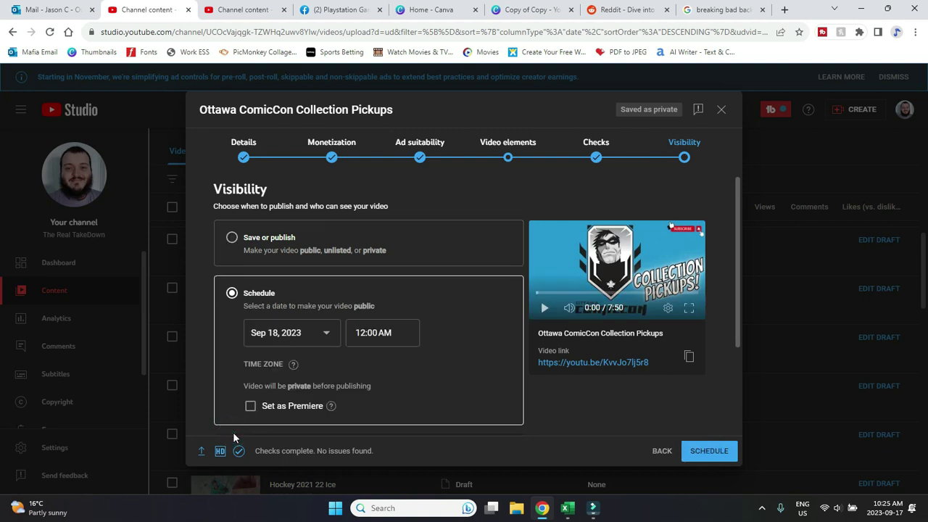
left_click(304, 333)
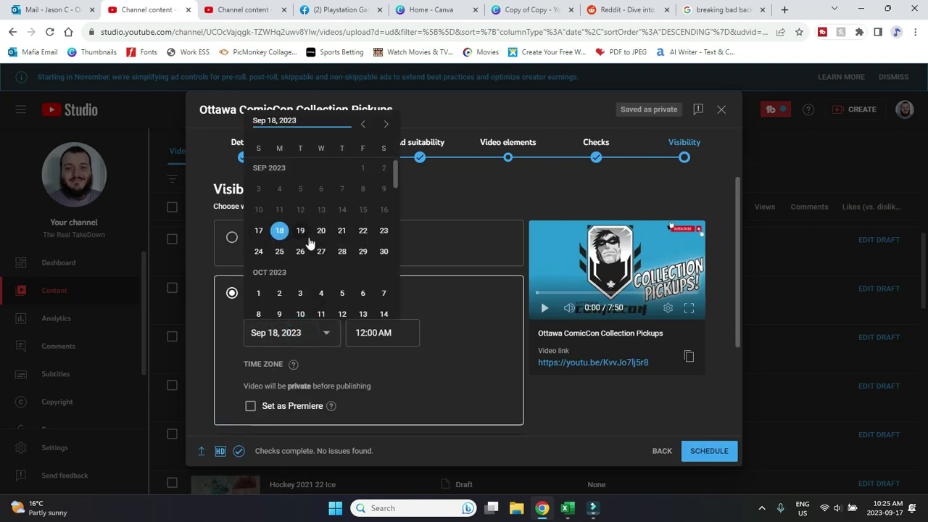
left_click(300, 293)
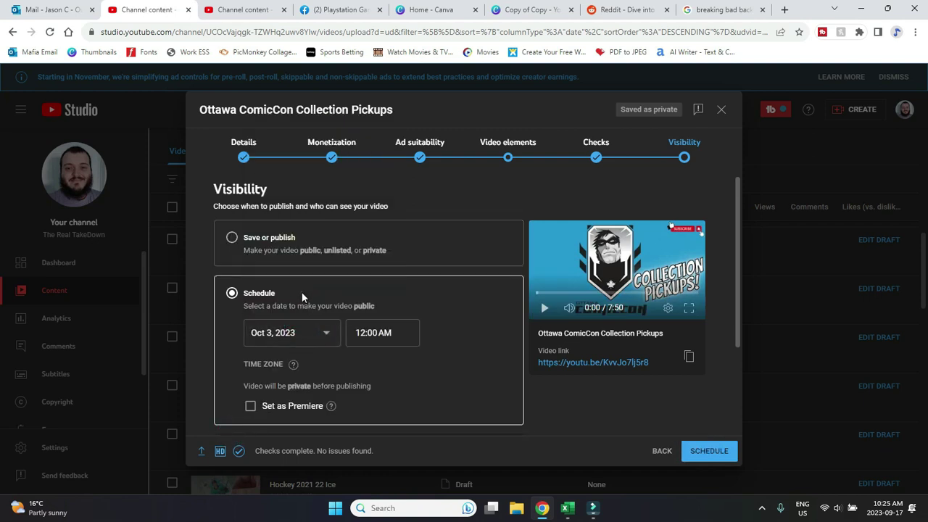
left_click(379, 336)
scroll(385, 223, "down", 4)
scroll(385, 224, "down", 5)
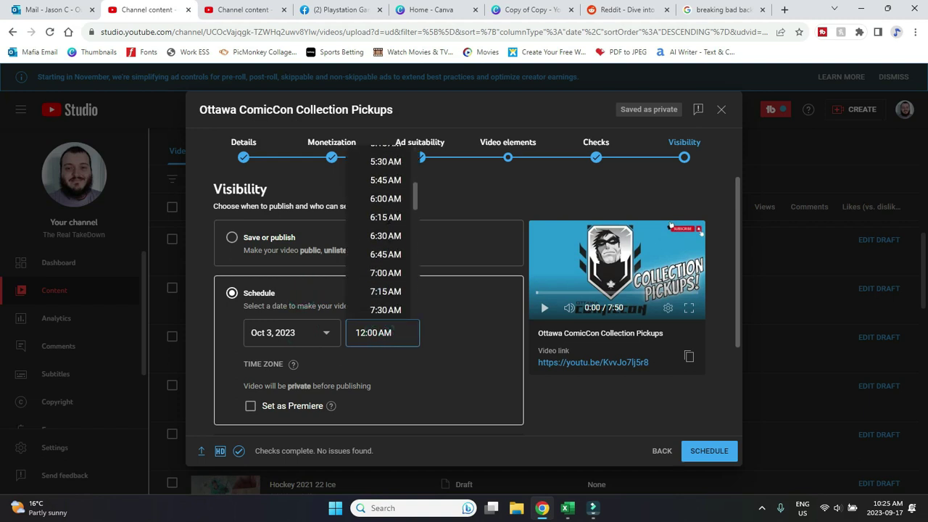
scroll(390, 215, "down", 2)
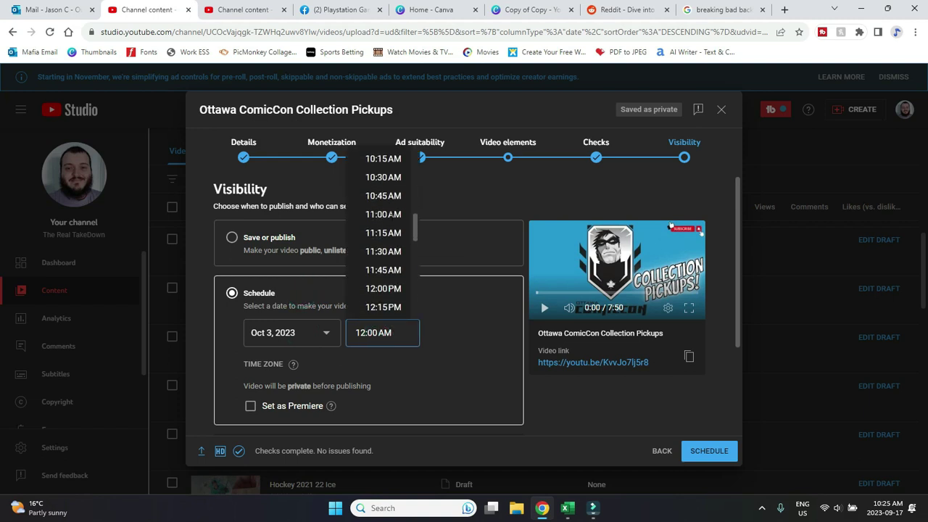
left_click(379, 289)
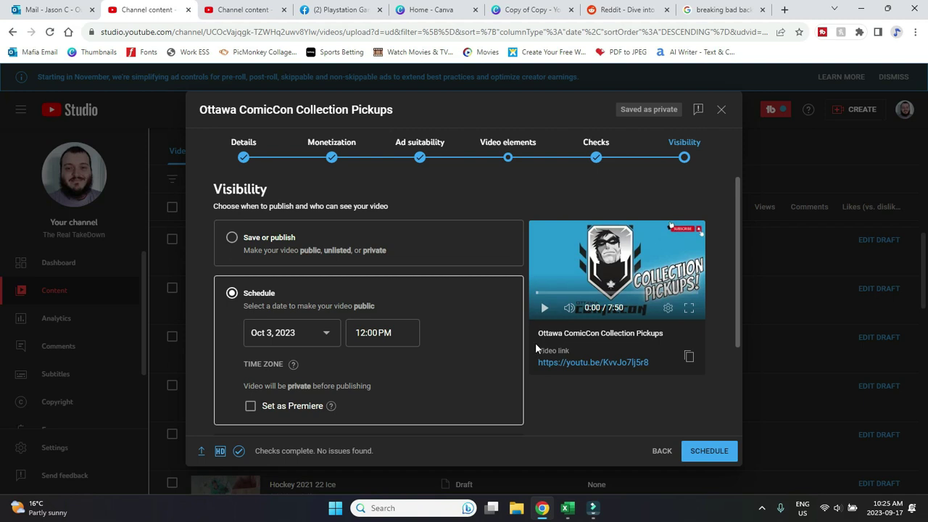
scroll(548, 385, "down", 2)
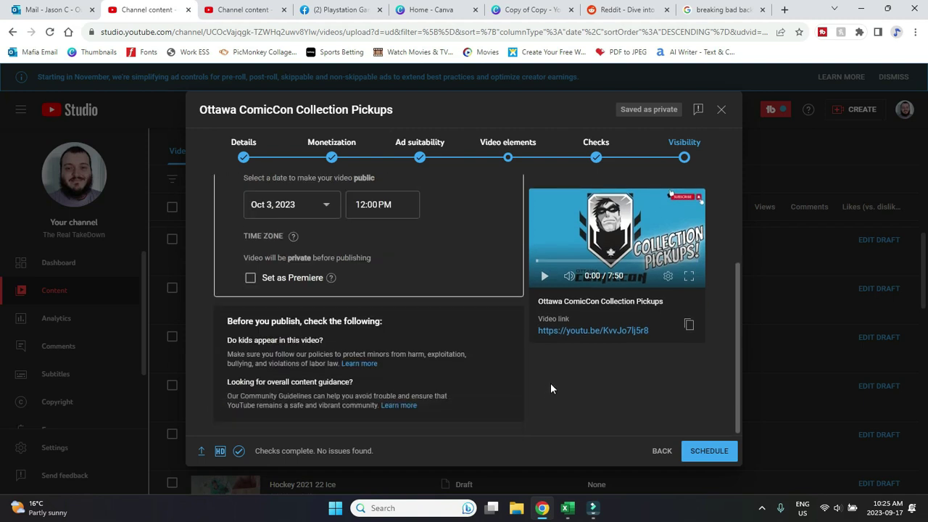
scroll(551, 384, "up", 2)
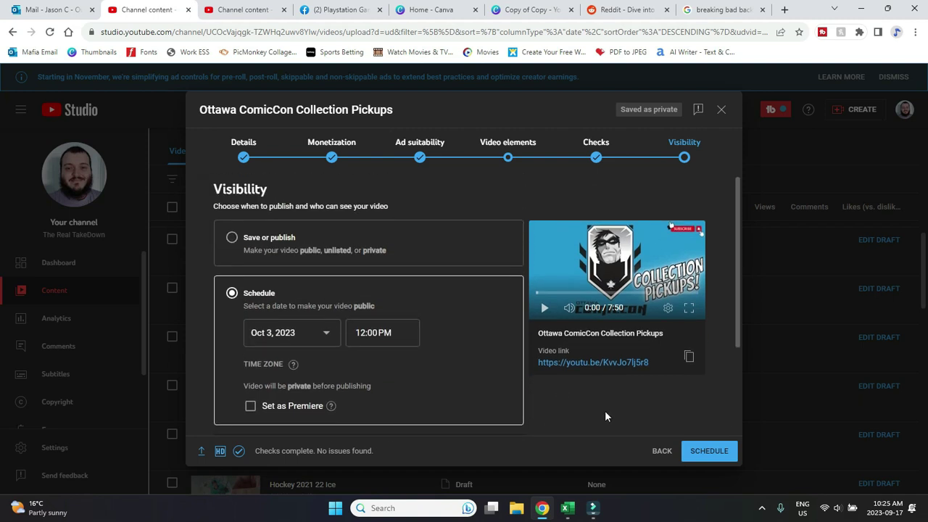
Step: Confirm the public release for October 3, 2023 at 12:00 PM and dismiss the 'Video scheduled' notice
left_click(690, 458)
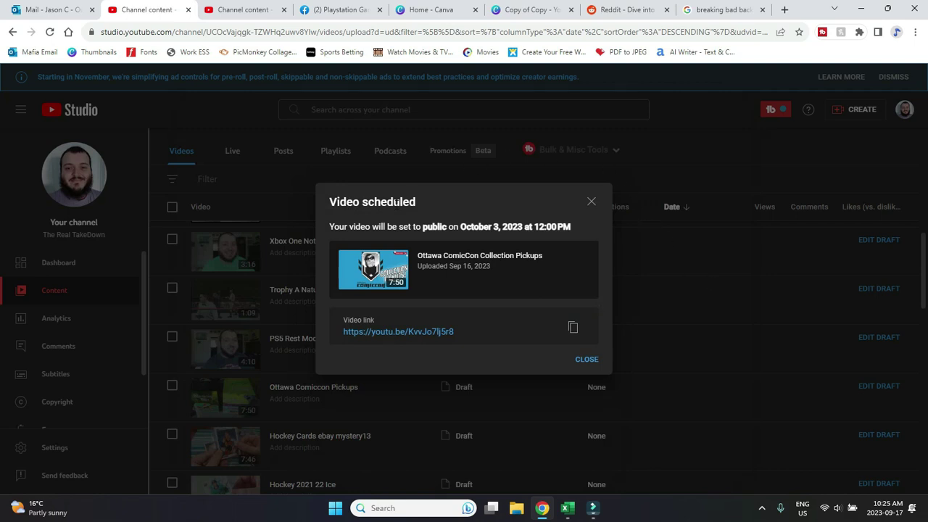
left_click(509, 218)
left_click(545, 206)
left_click(592, 201)
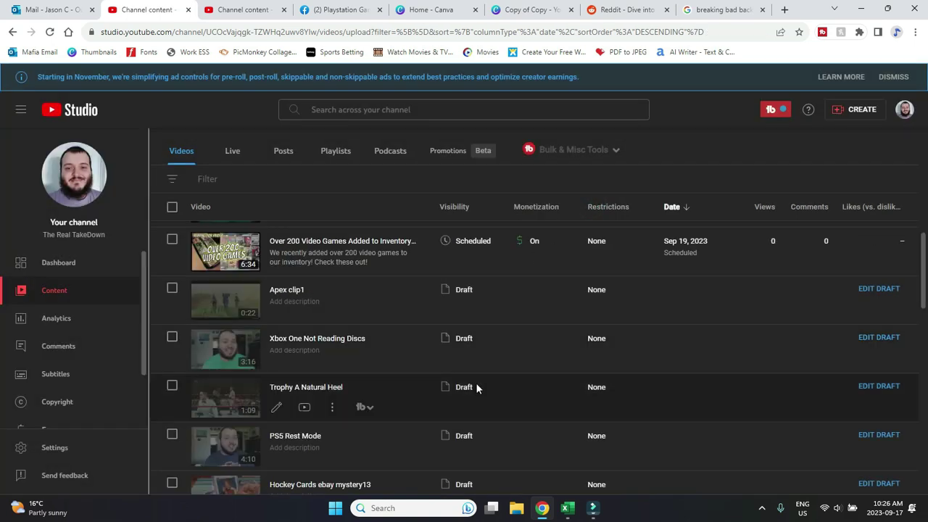
Step: Review the Ottawa ComicCon Collection Pickups schedule without changes, then open that video's details page
scroll(477, 385, "up", 6)
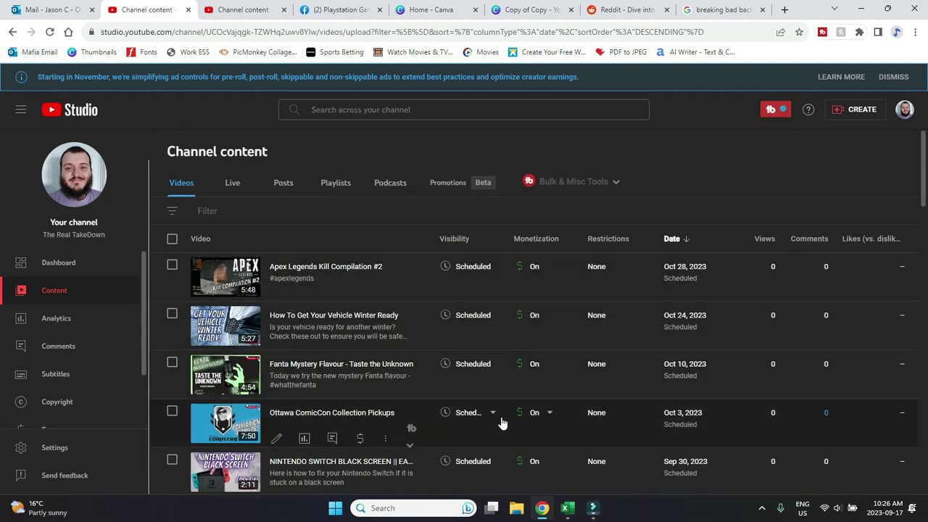
left_click(491, 414)
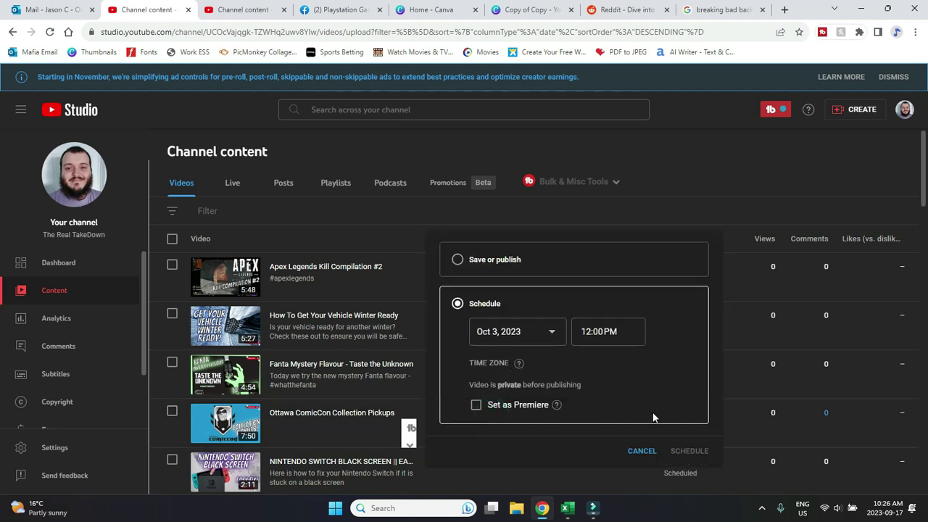
left_click(641, 451)
scroll(514, 277, "down", 1)
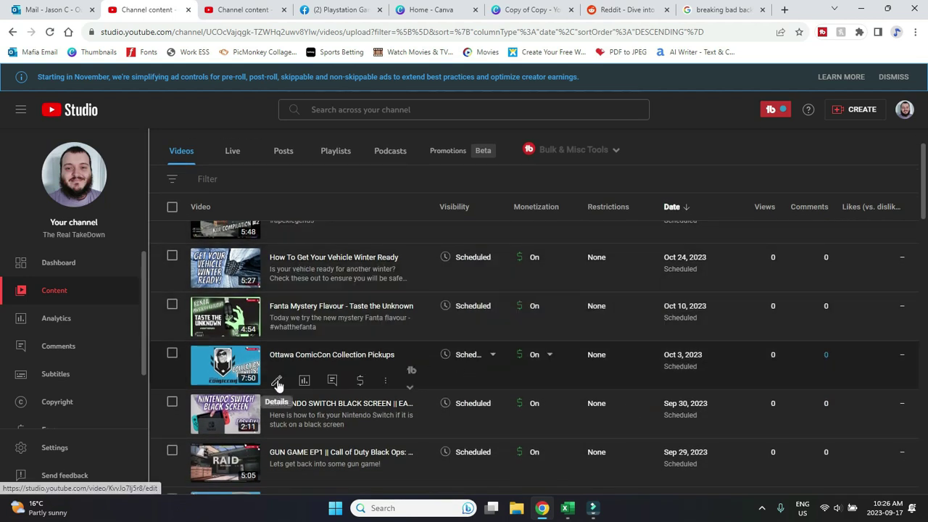
left_click(277, 383)
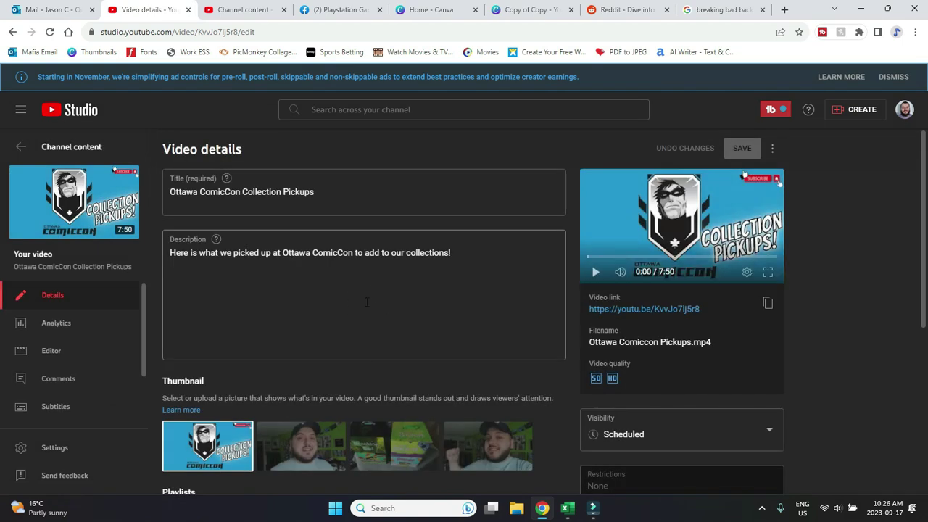
scroll(367, 302, "down", 3)
scroll(511, 369, "down", 2)
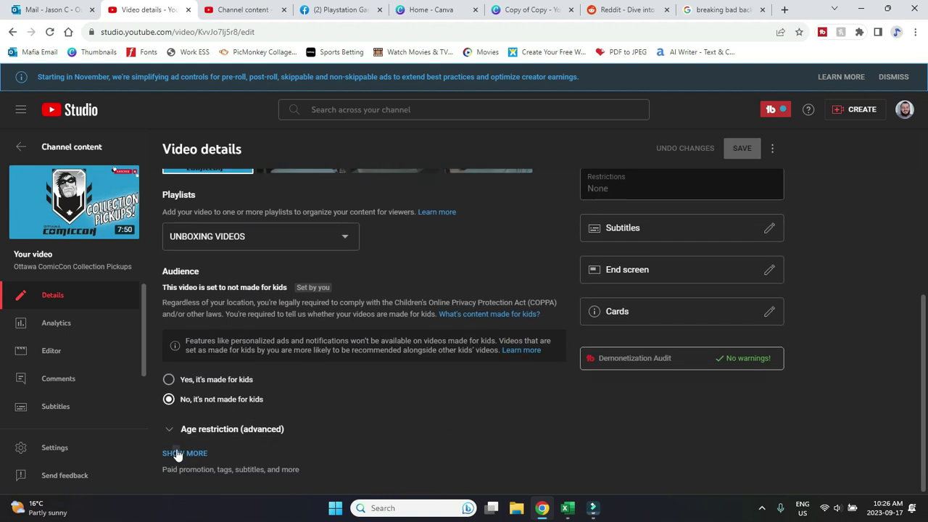
left_click(176, 453)
scroll(341, 359, "down", 4)
scroll(363, 345, "down", 5)
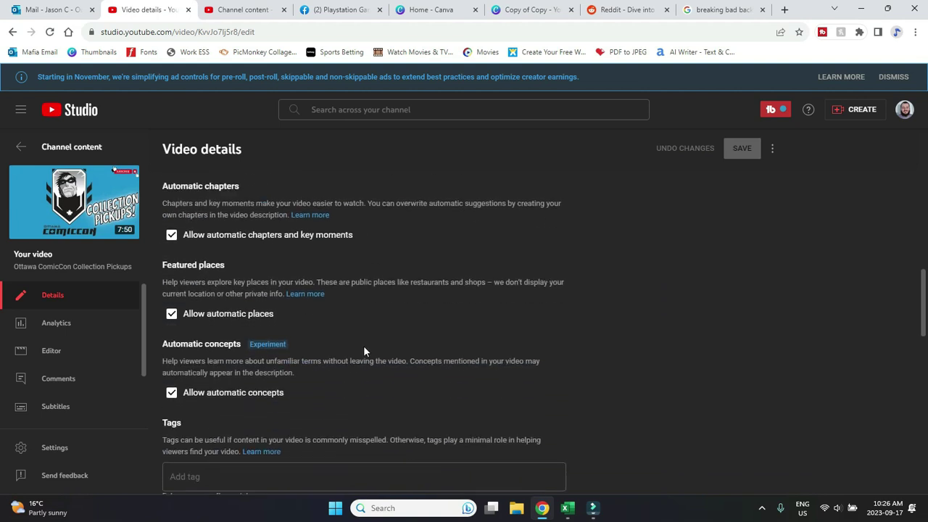
scroll(464, 355, "up", 1)
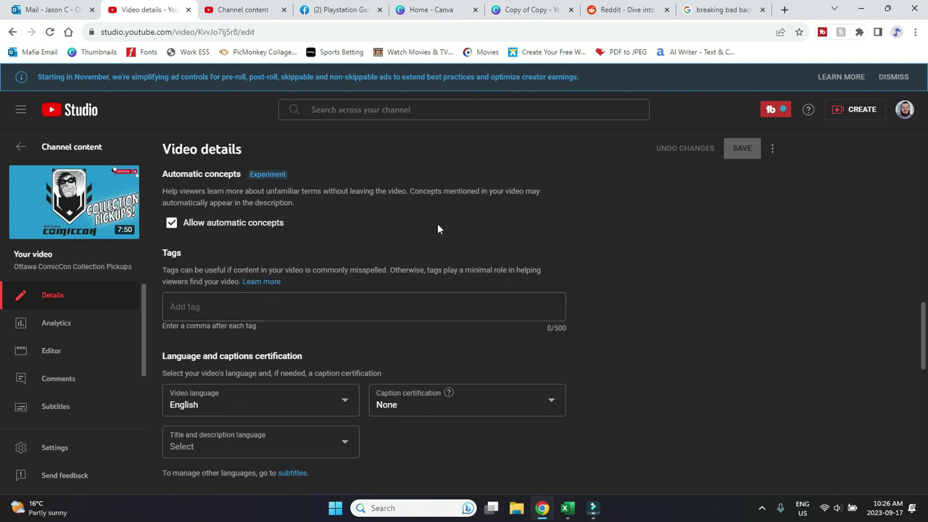
scroll(471, 246, "up", 7)
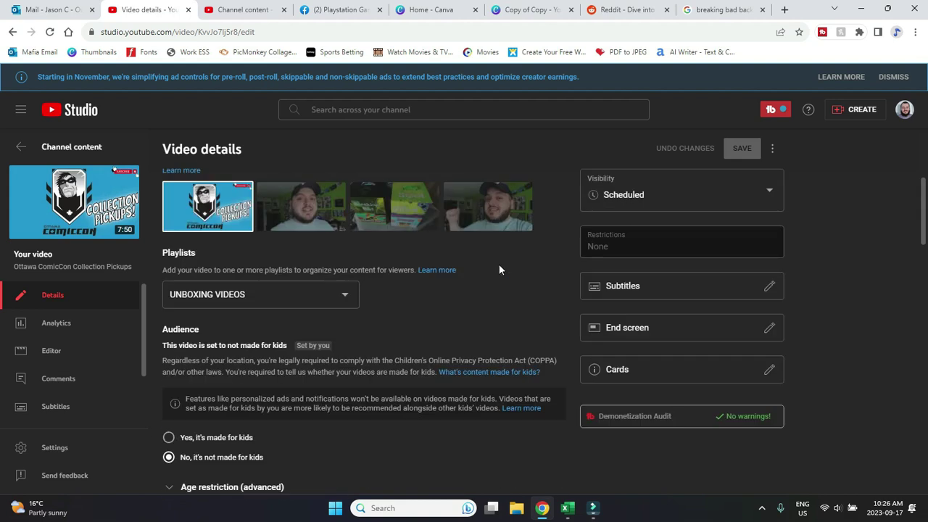
scroll(499, 269, "up", 3)
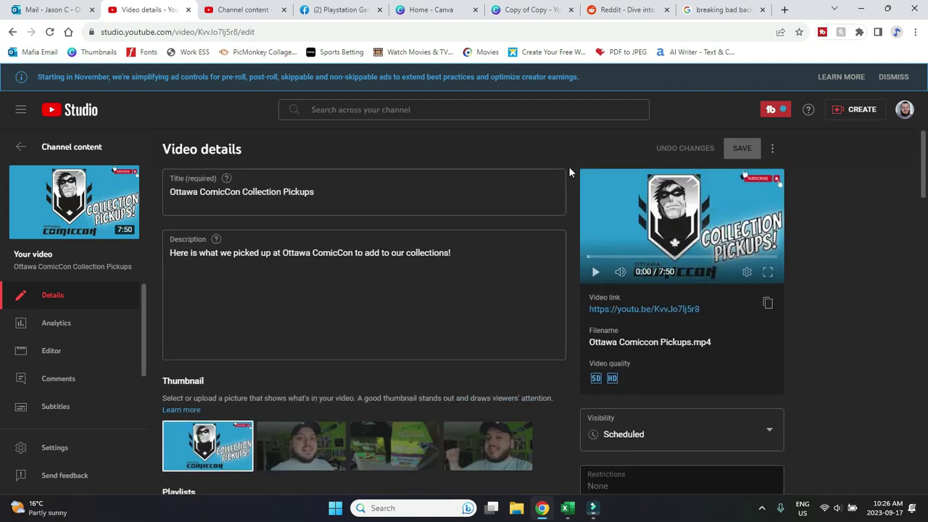